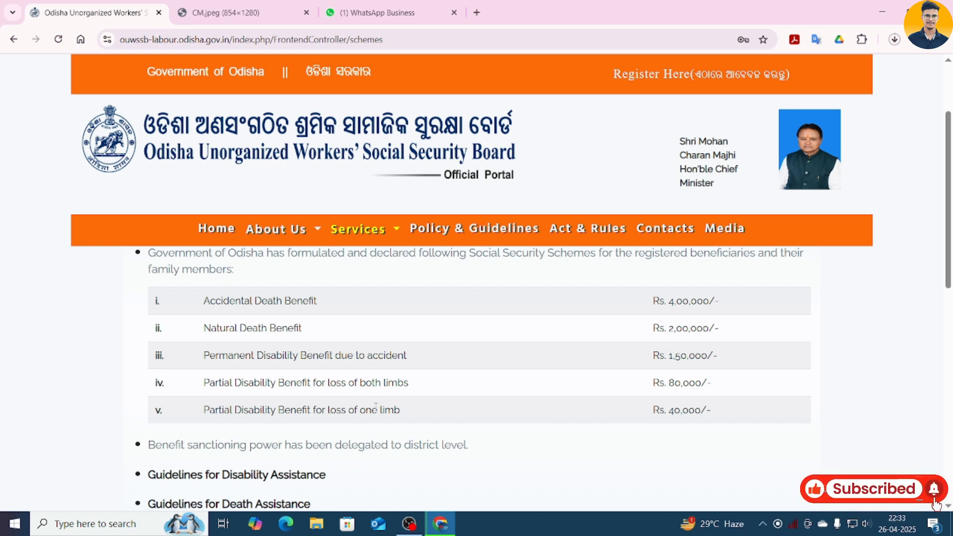
# - Scroll through the eligibility table back up to the Beneficiary Registration header
pyautogui.scroll(2, 584, 367)
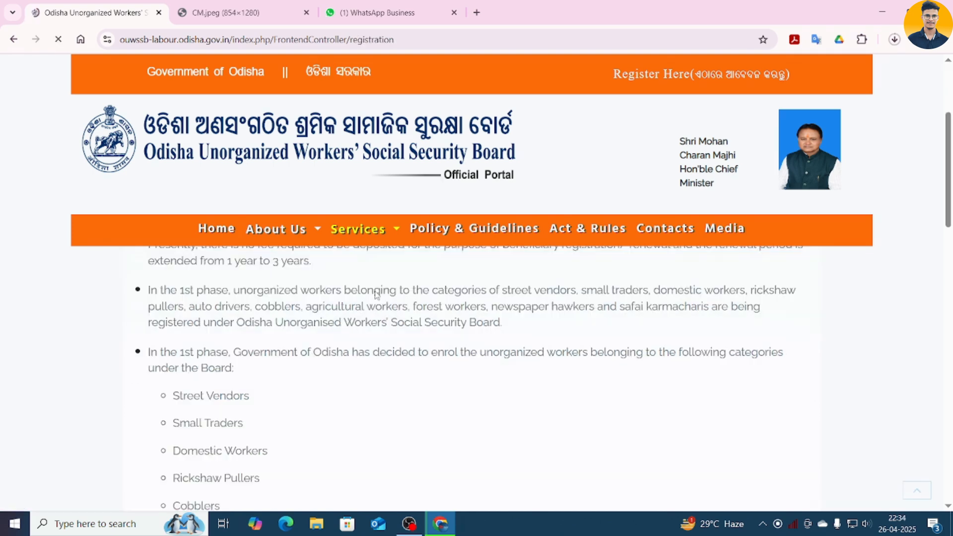
pyautogui.scroll(-10, 376, 294)
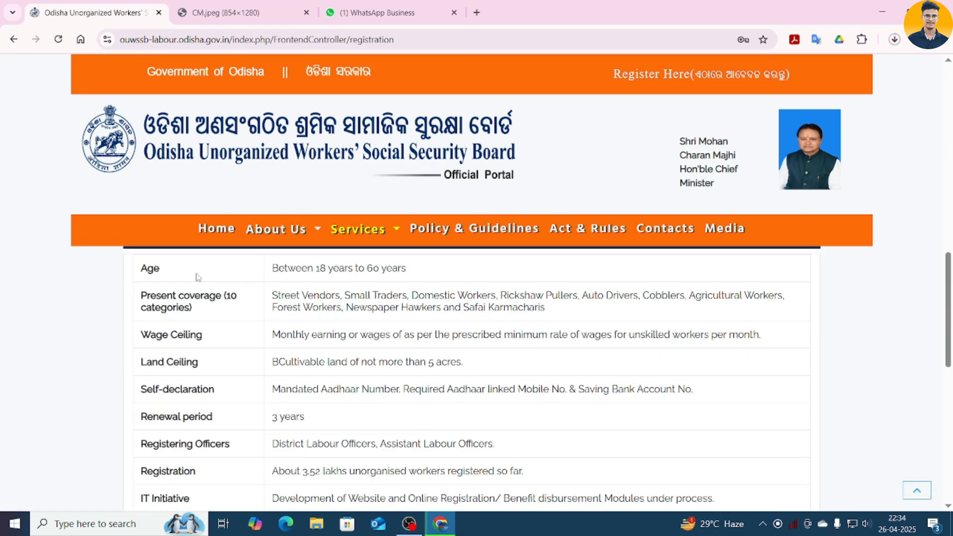
pyautogui.scroll(1, 220, 350)
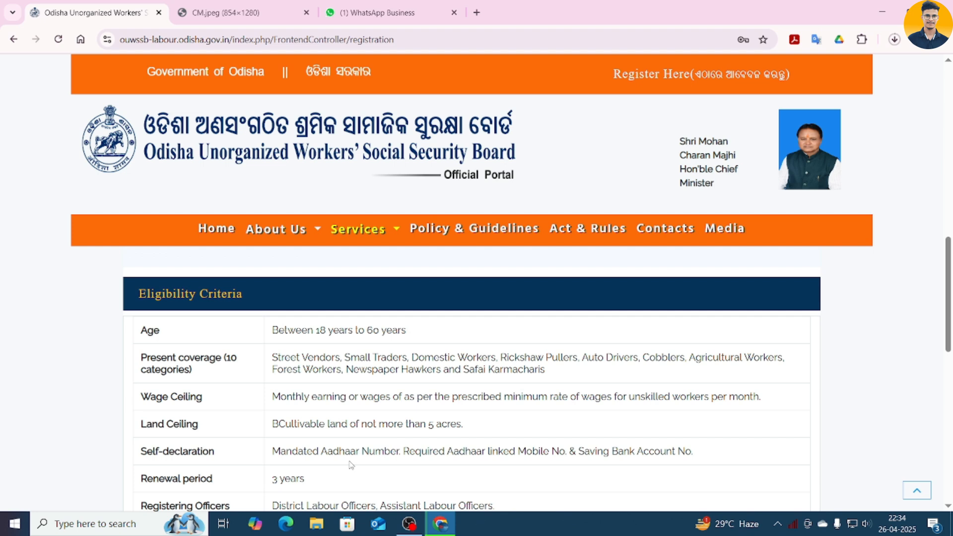
pyautogui.scroll(5, 351, 465)
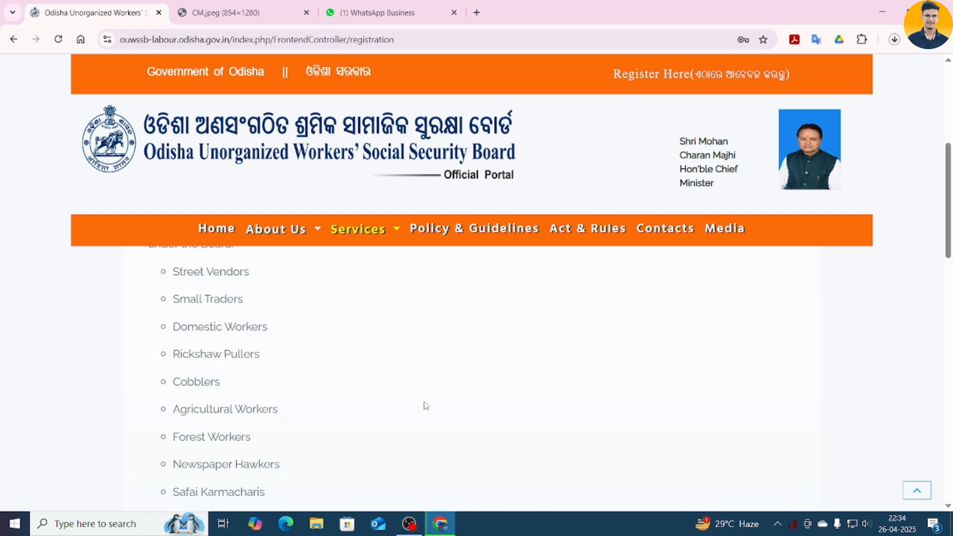
pyautogui.scroll(4, 425, 405)
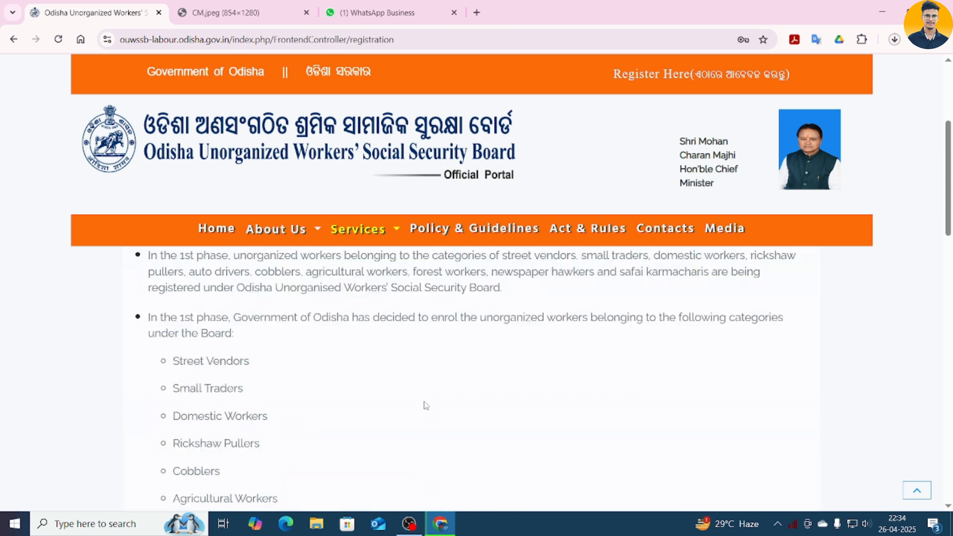
pyautogui.scroll(3, 404, 389)
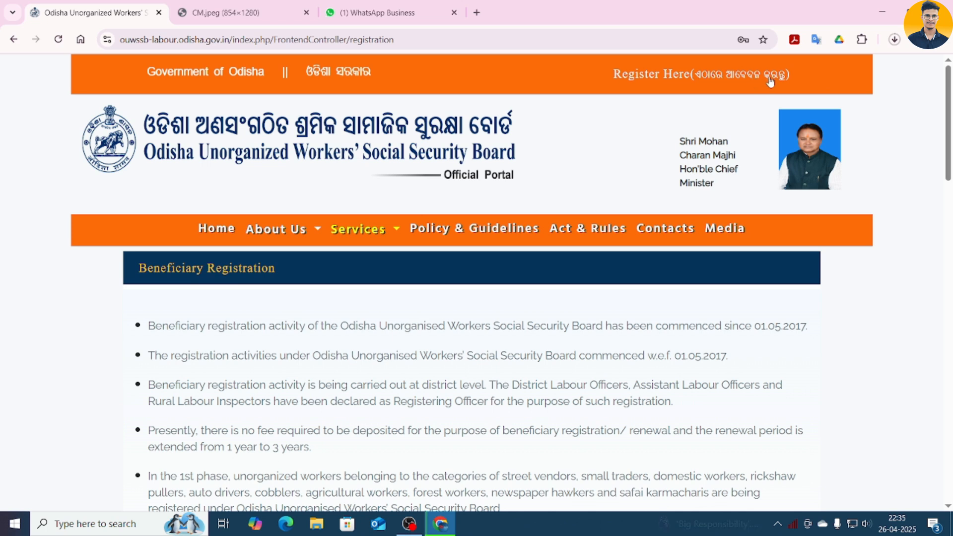
# - Autofill the worker's saved name, mobile and Kendujhar district, and paste the Aadhaar number
pyautogui.click(677, 78)
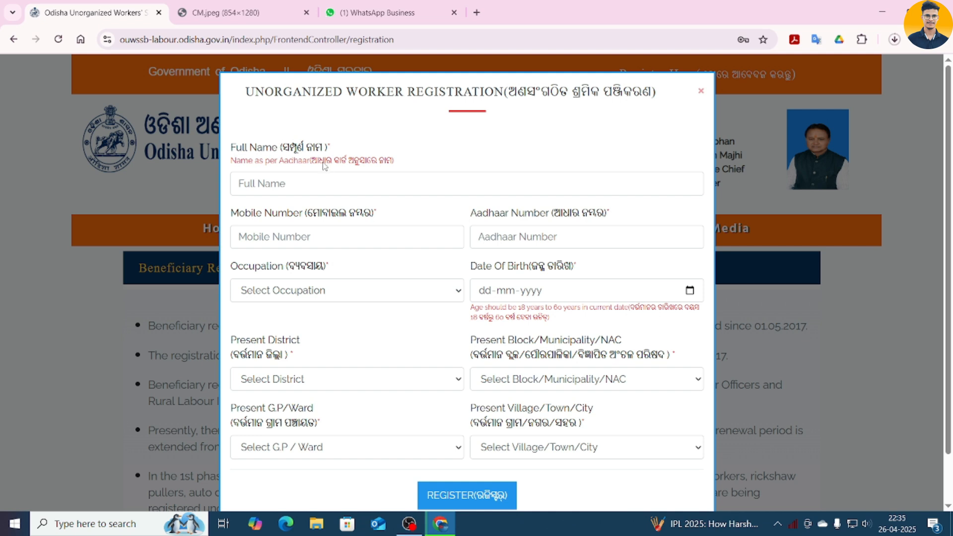
pyautogui.click(282, 186)
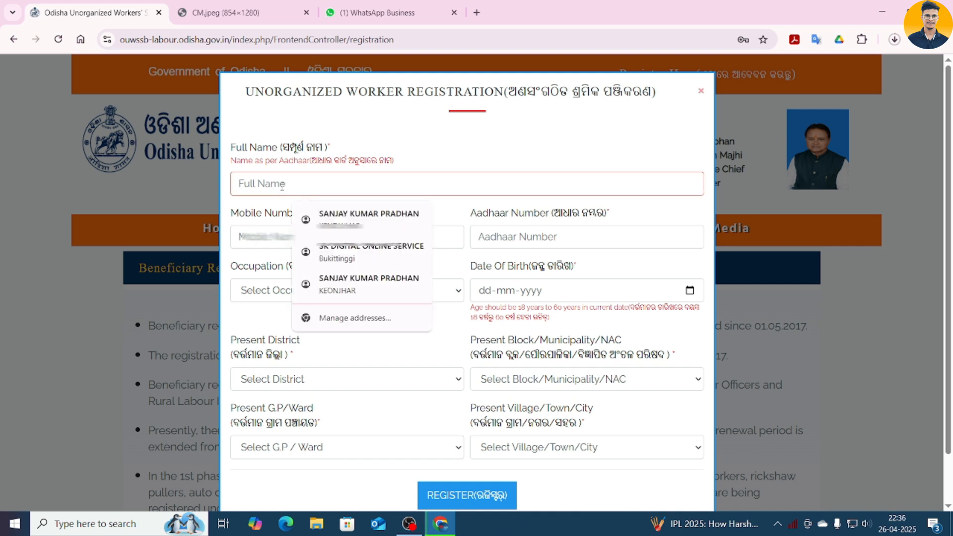
pyautogui.press('Return')
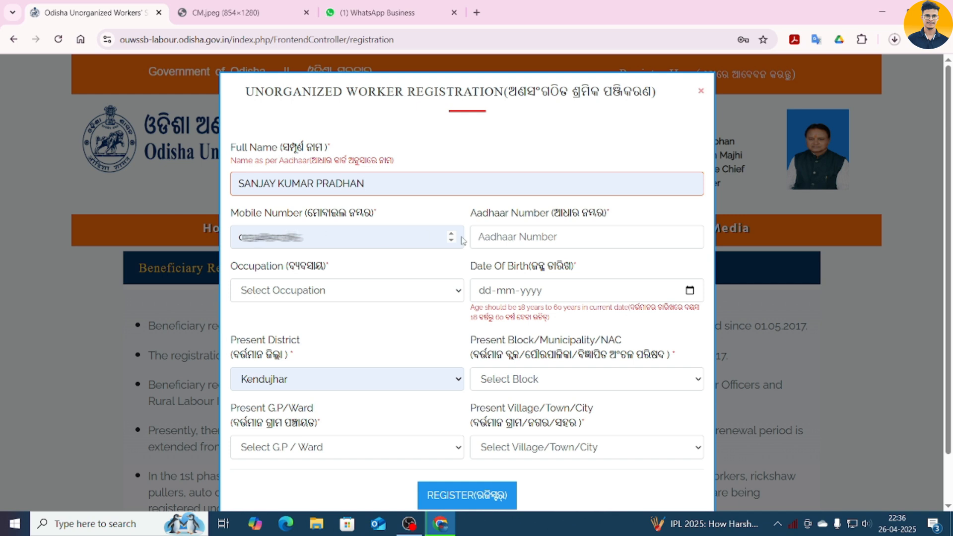
pyautogui.click(560, 237)
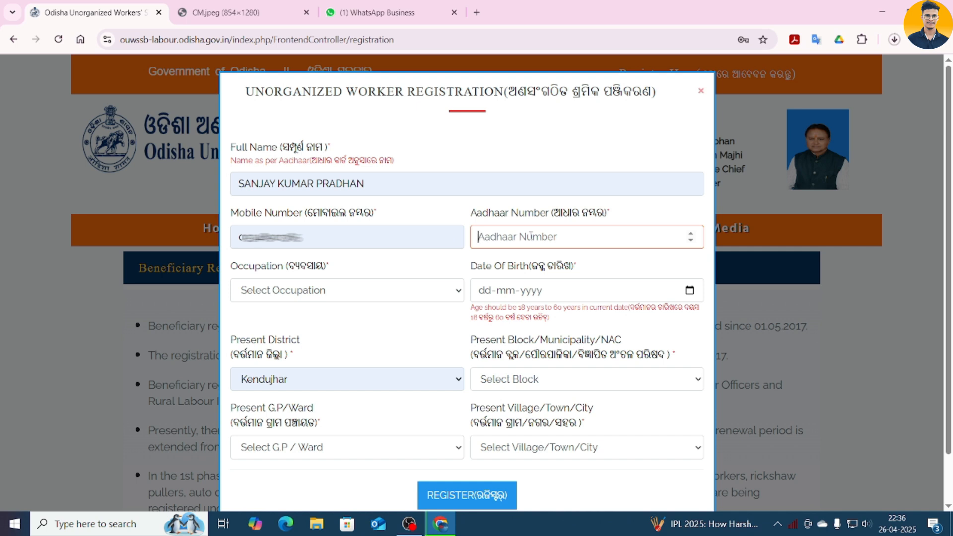
pyautogui.hotkey('ctrl', 'v')
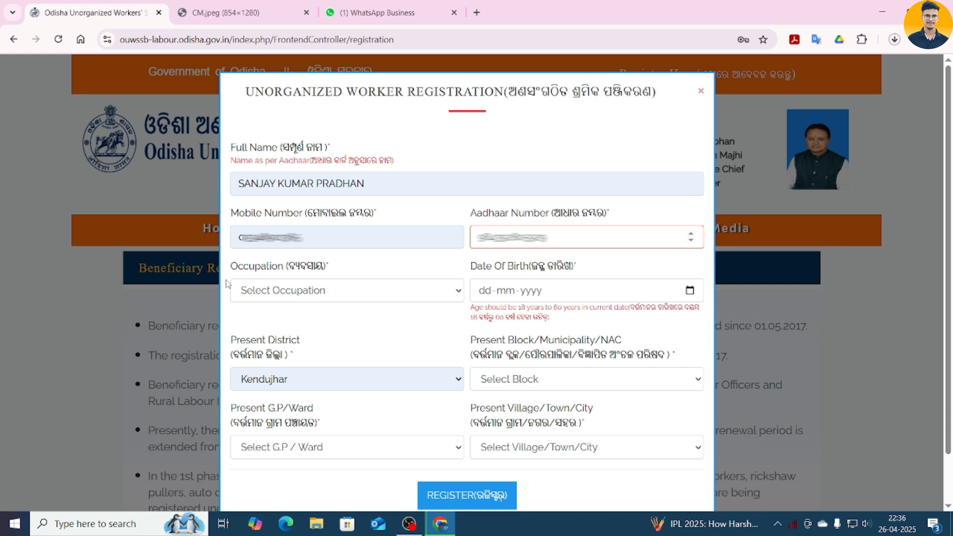
# - Choose Agricultural workers as the occupation and enter the worker's date of birth
pyautogui.click(316, 287)
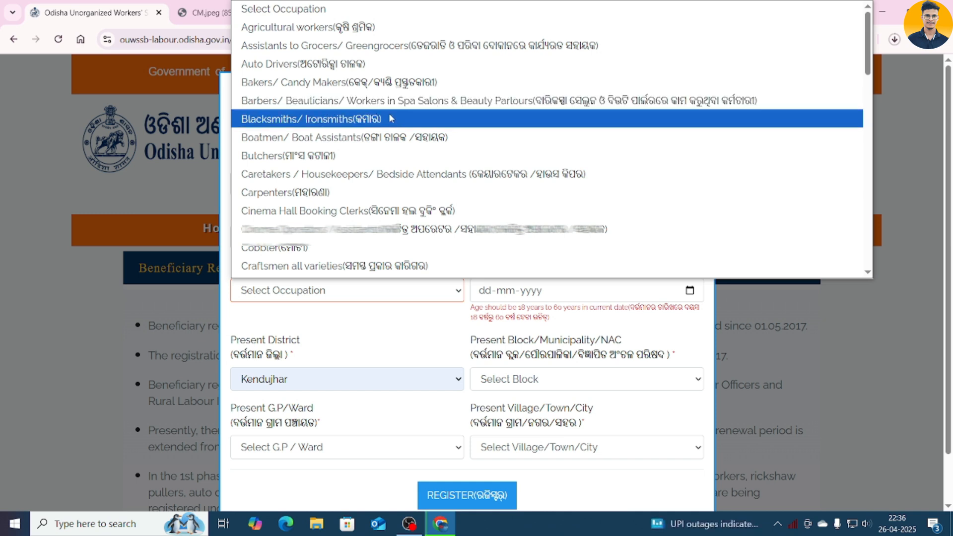
pyautogui.scroll(-2, 405, 157)
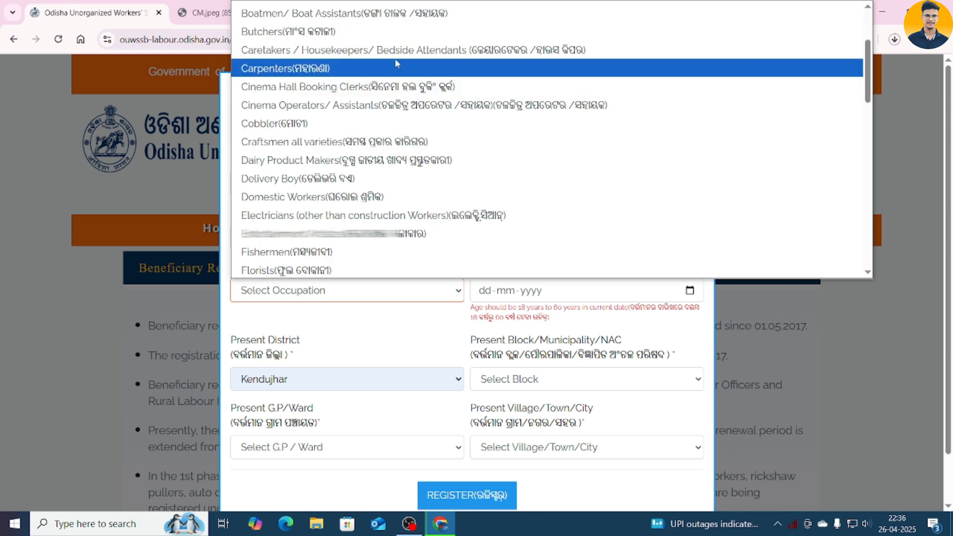
pyautogui.scroll(-2, 393, 191)
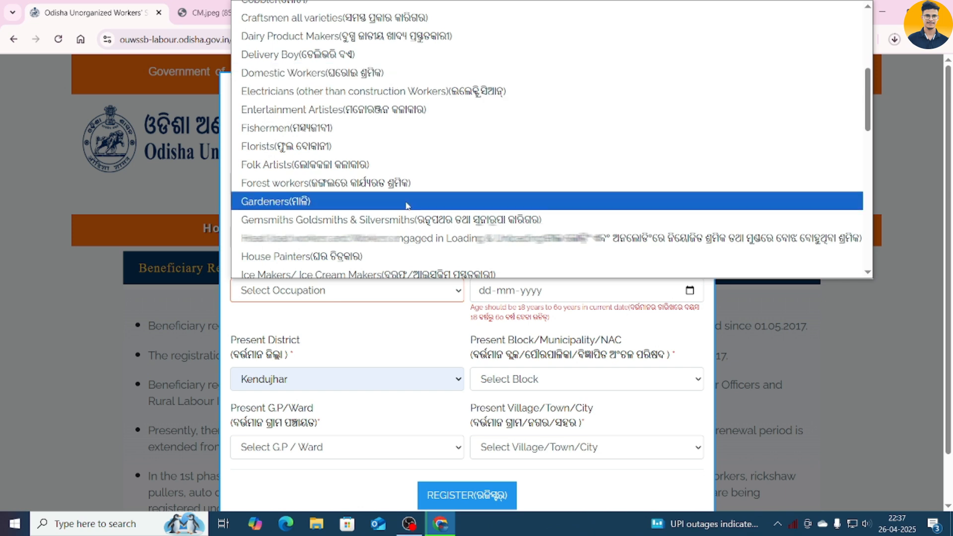
pyautogui.scroll(-11, 387, 204)
pyautogui.scroll(7, 384, 211)
pyautogui.scroll(8, 385, 211)
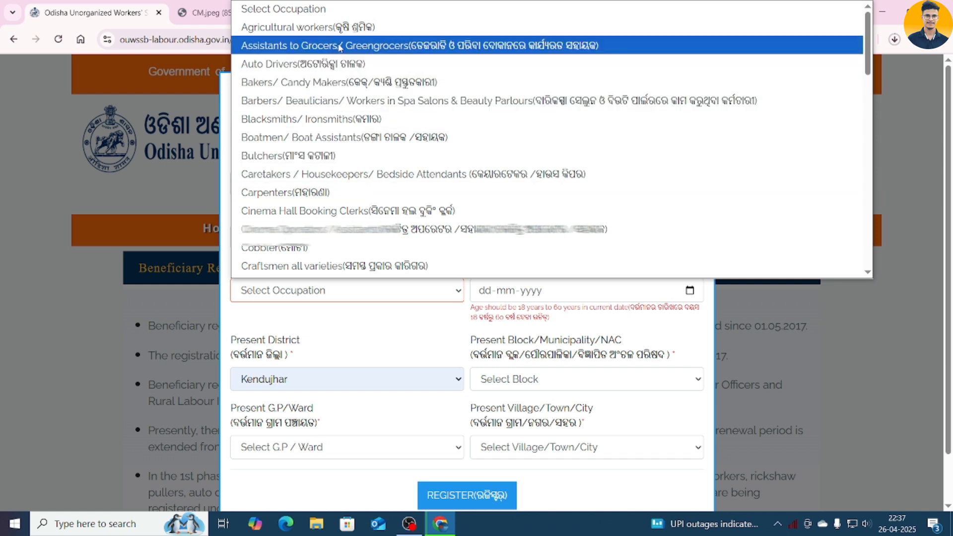
pyautogui.click(387, 39)
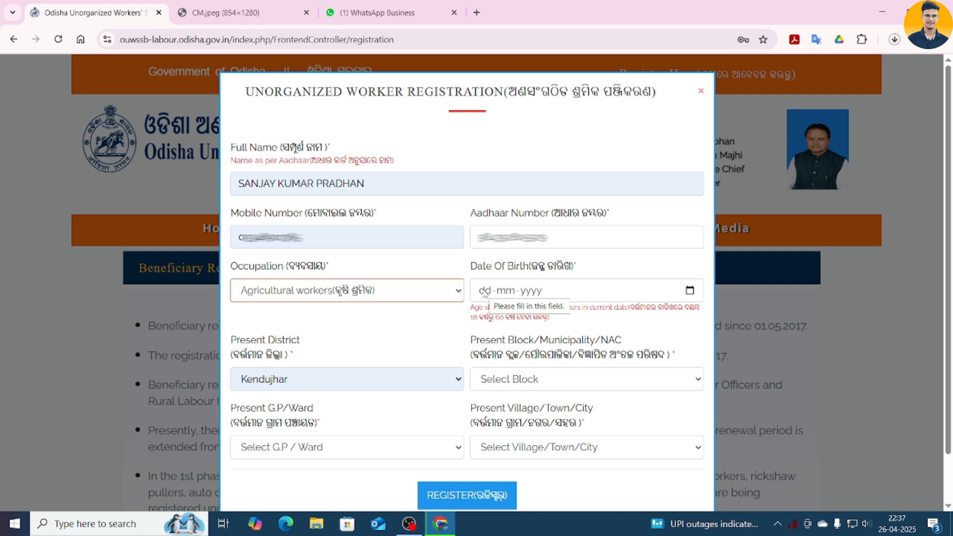
pyautogui.click(485, 292)
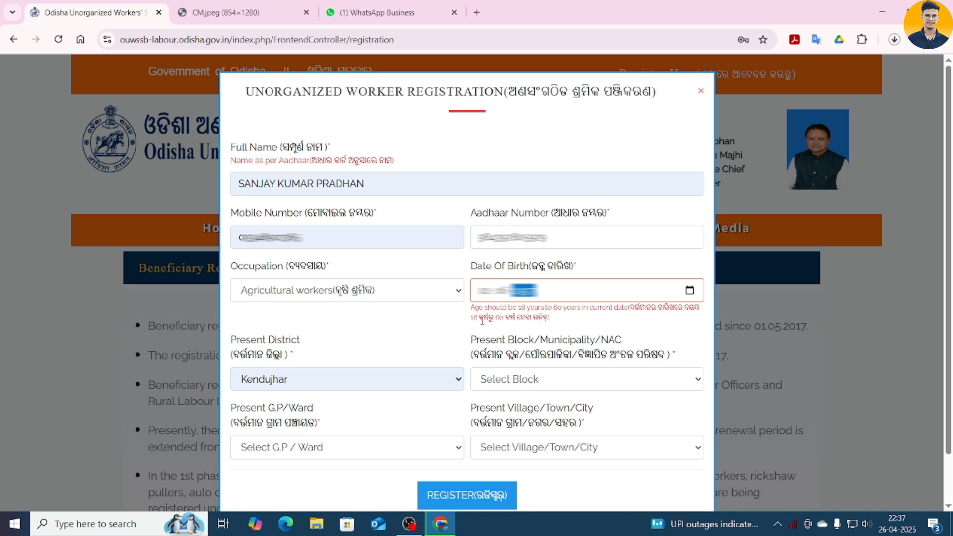
pyautogui.click(422, 319)
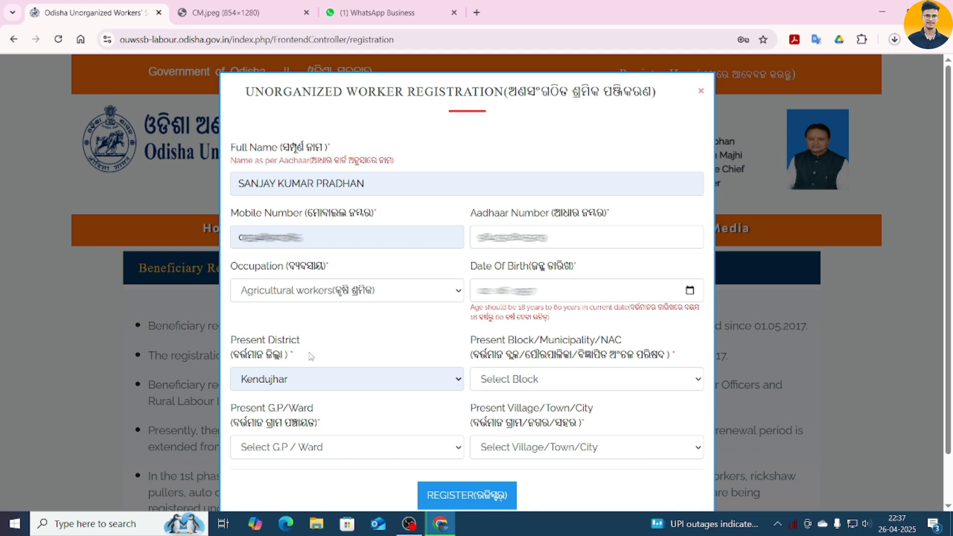
# - Keep Kendujhar district, set block Champua, and pick the worker's gram panchayat and village
pyautogui.click(349, 387)
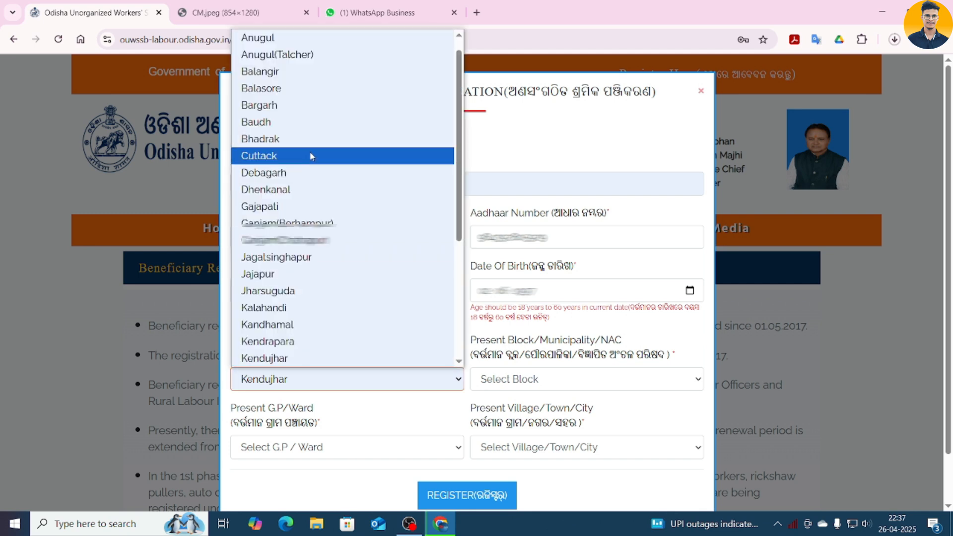
pyautogui.click(325, 358)
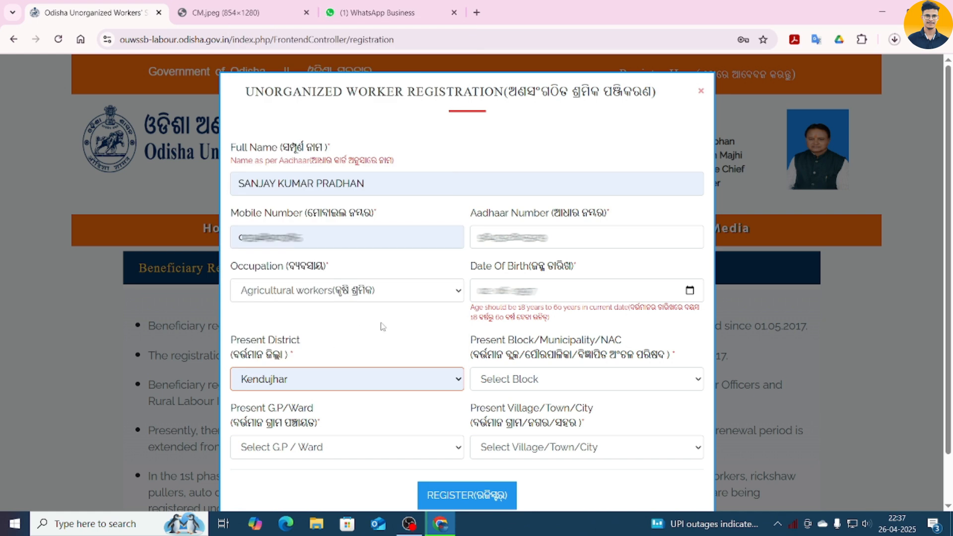
pyautogui.click(503, 377)
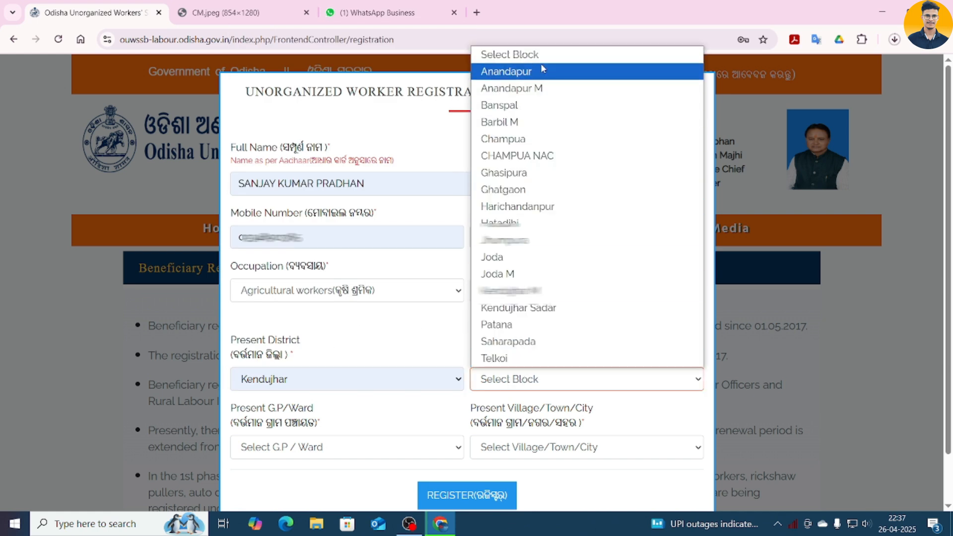
pyautogui.click(550, 144)
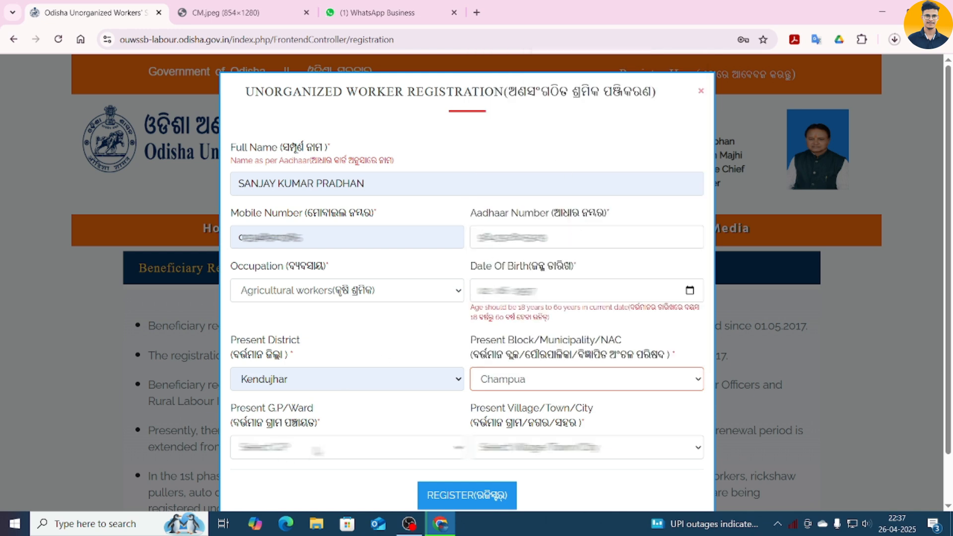
pyautogui.click(318, 449)
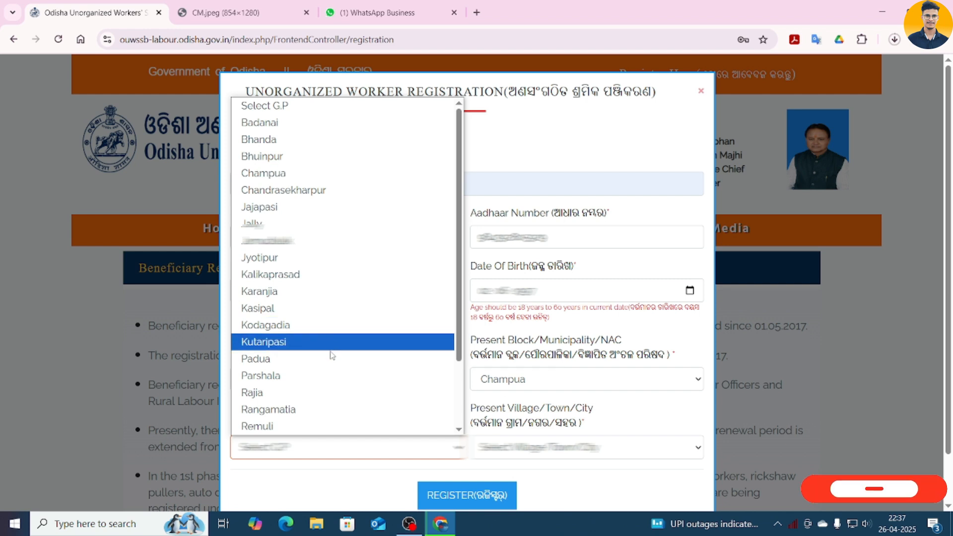
pyautogui.click(342, 410)
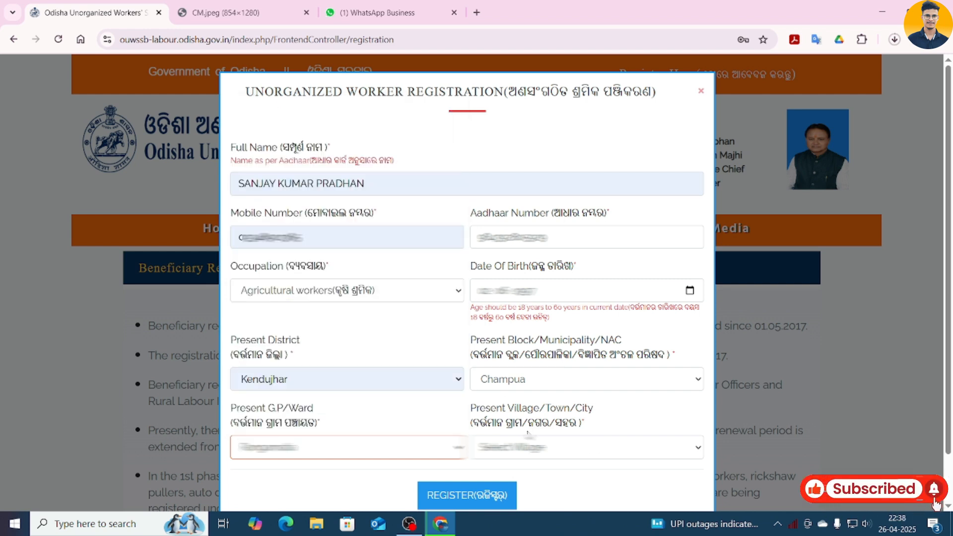
pyautogui.click(578, 447)
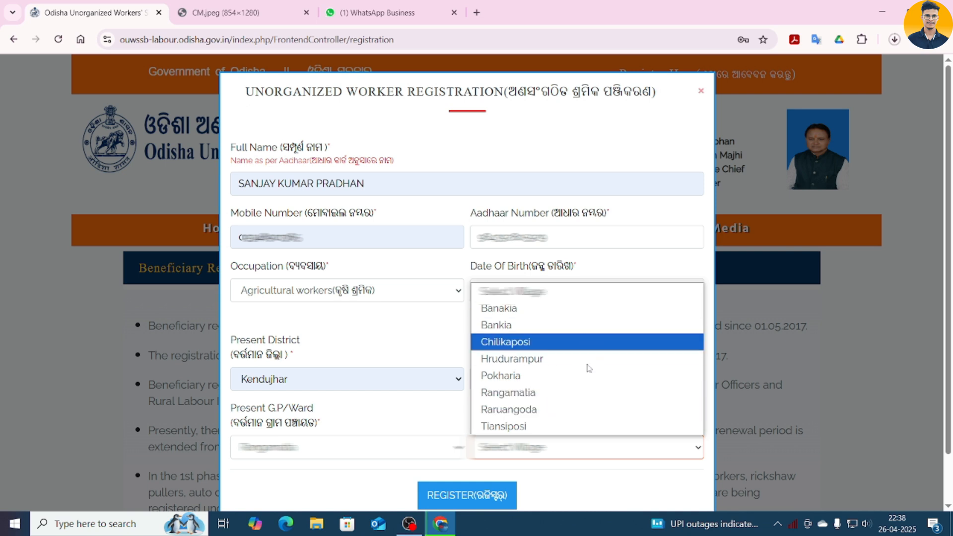
pyautogui.click(582, 410)
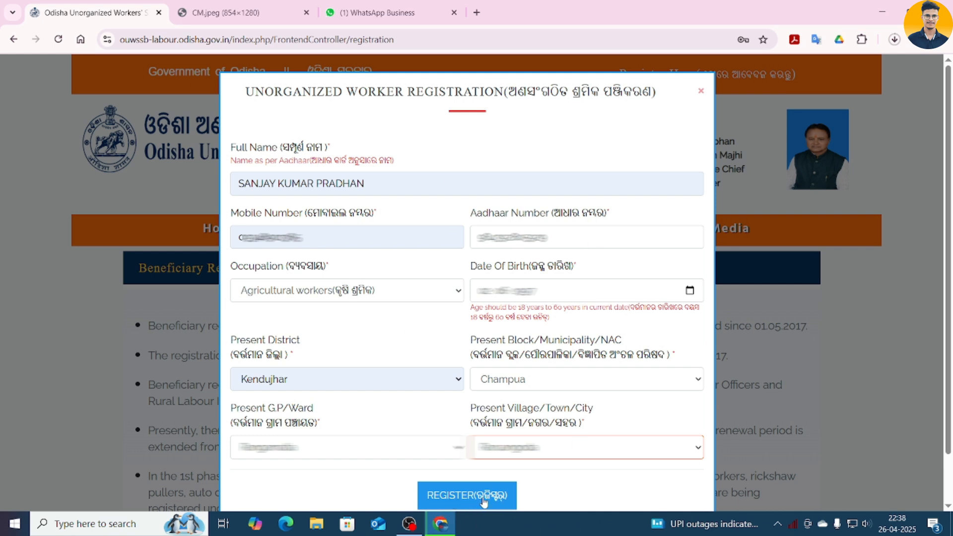
# - Submit the form, then remove the leading 0 from the mobile number after the 10-digit warning
pyautogui.click(484, 497)
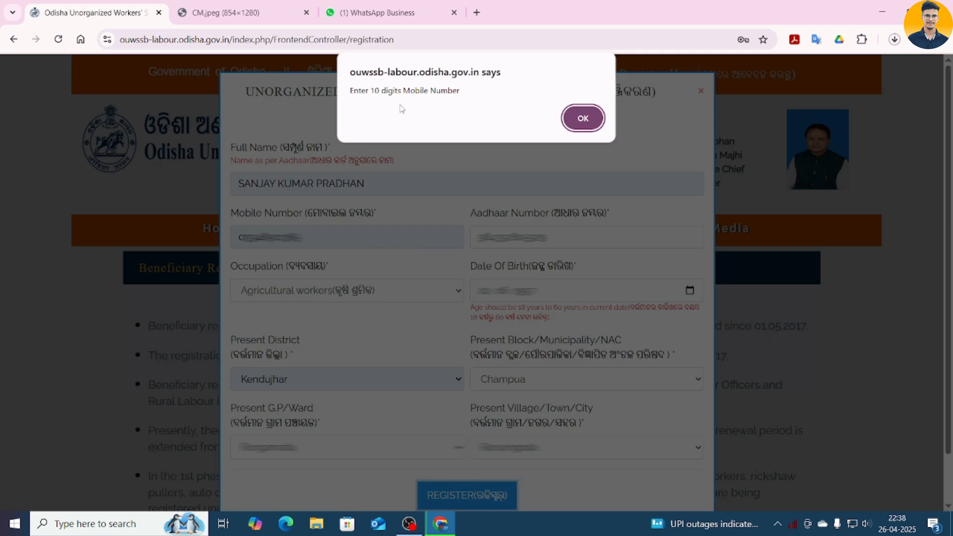
pyautogui.click(567, 122)
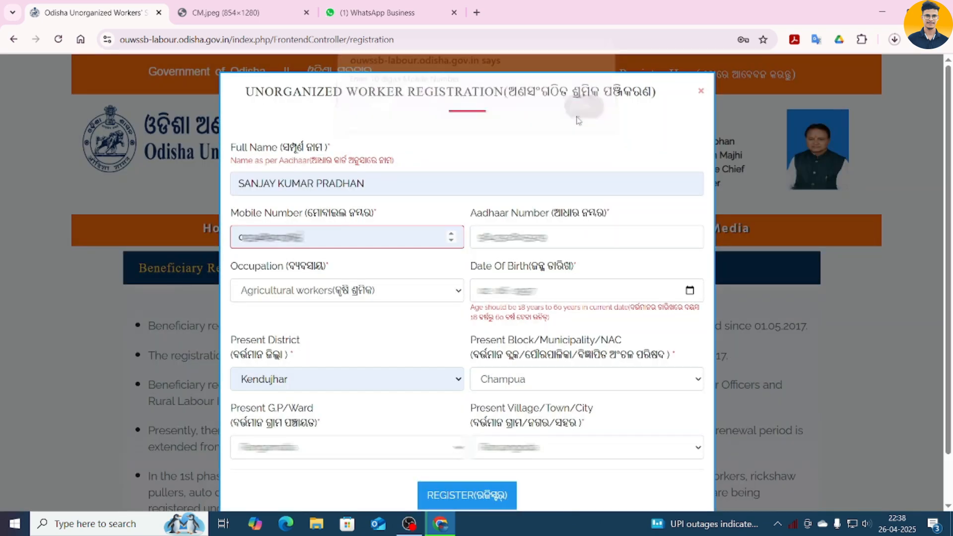
pyautogui.click(240, 239)
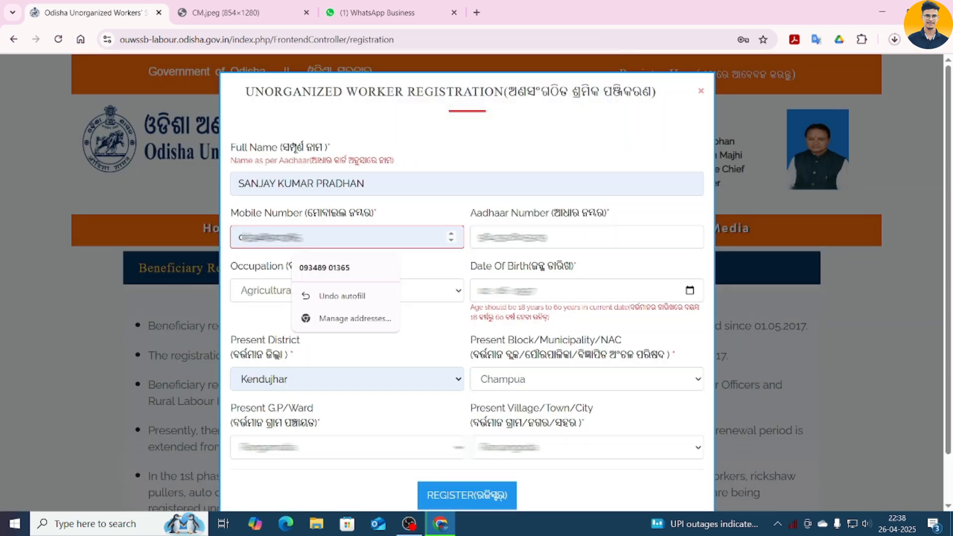
pyautogui.press('Delete')
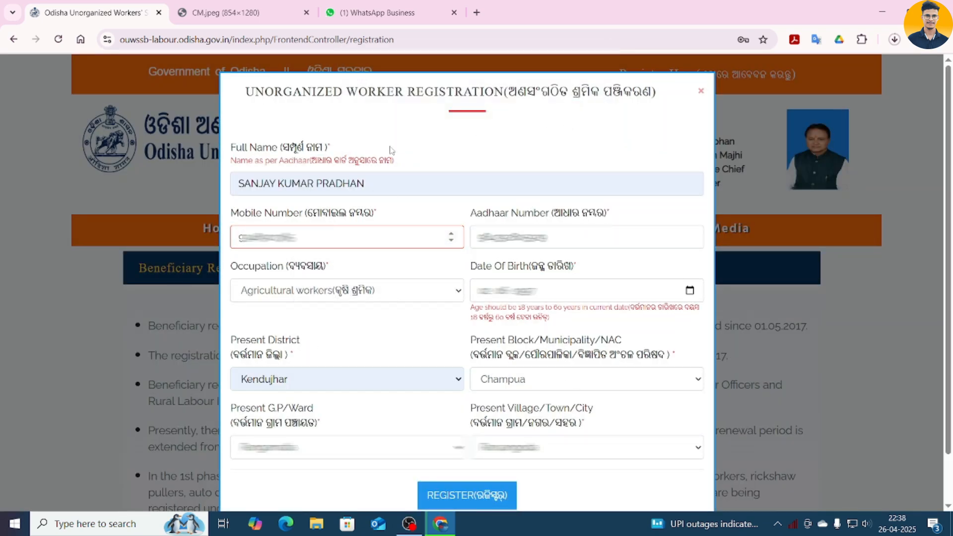
# - Resubmit the registration and paste the received OTP into the OTP field
pyautogui.click(476, 498)
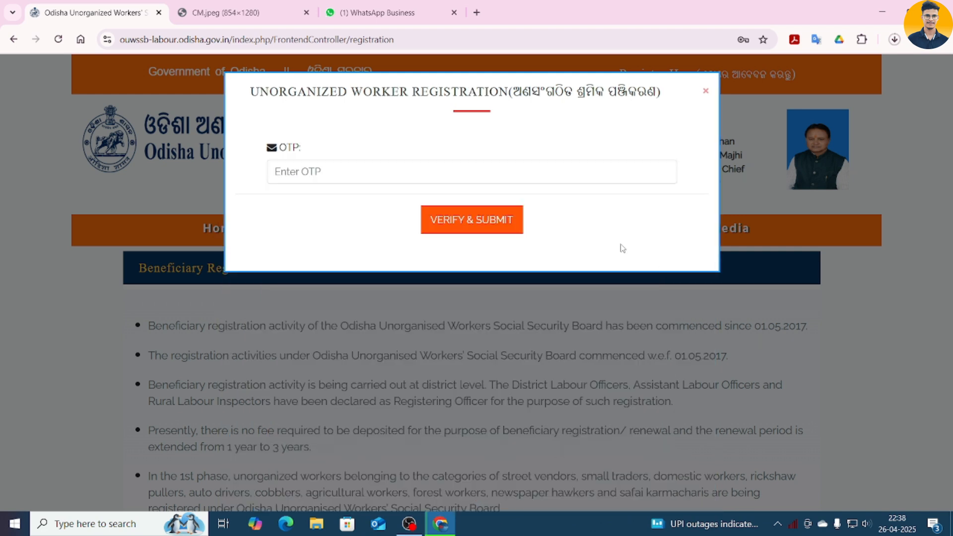
pyautogui.click(314, 174)
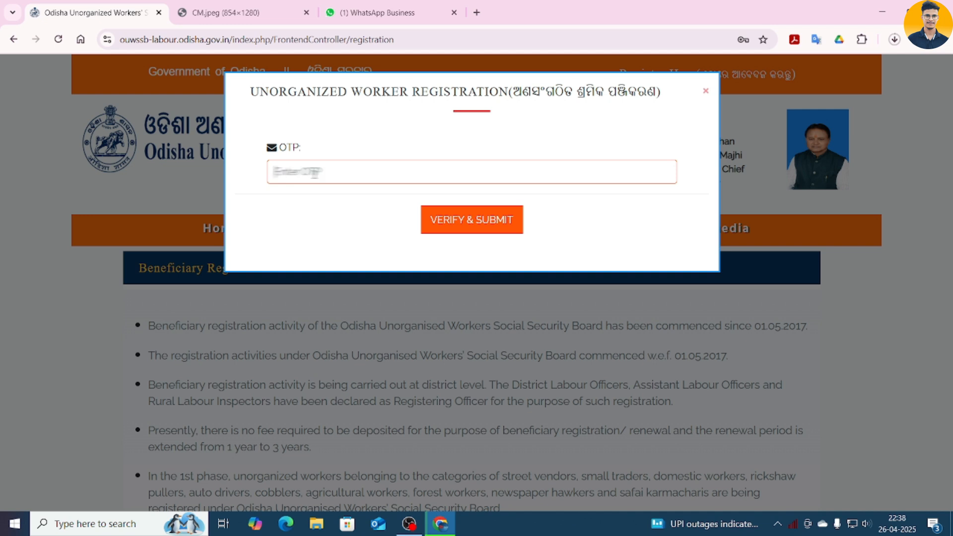
pyautogui.hotkey('ctrl', 'v')
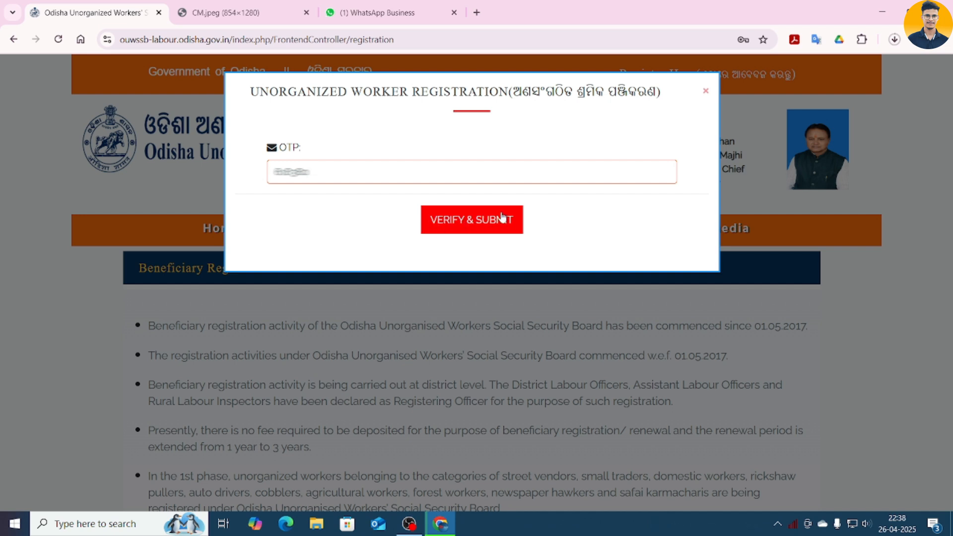
# - Verify and submit, accept the Registered! popup, and scroll the home page to the login buttons
pyautogui.click(467, 224)
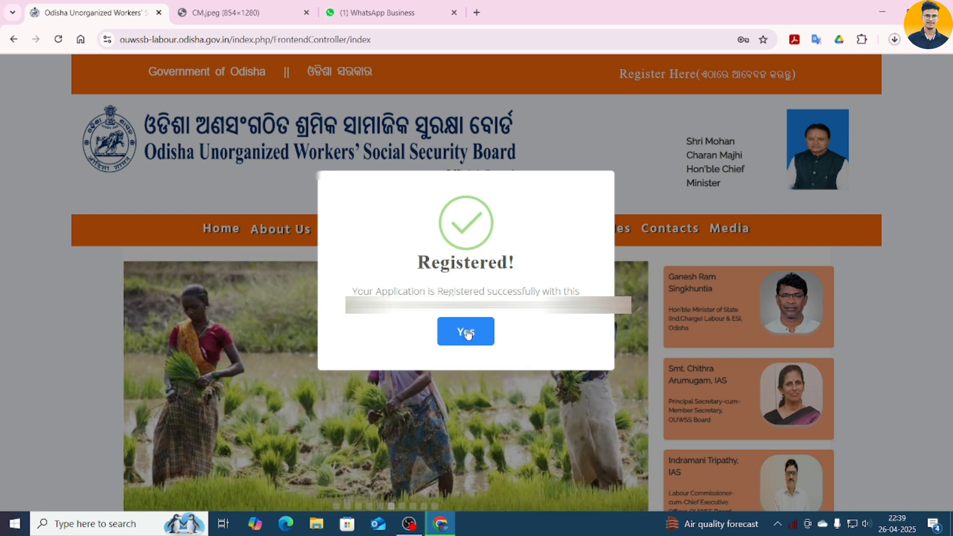
pyautogui.click(466, 331)
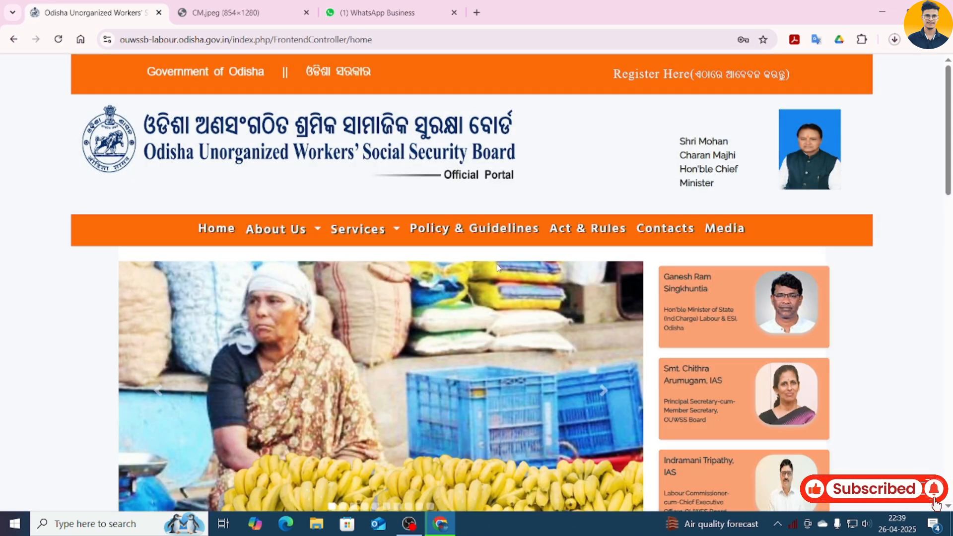
pyautogui.scroll(-5, 498, 270)
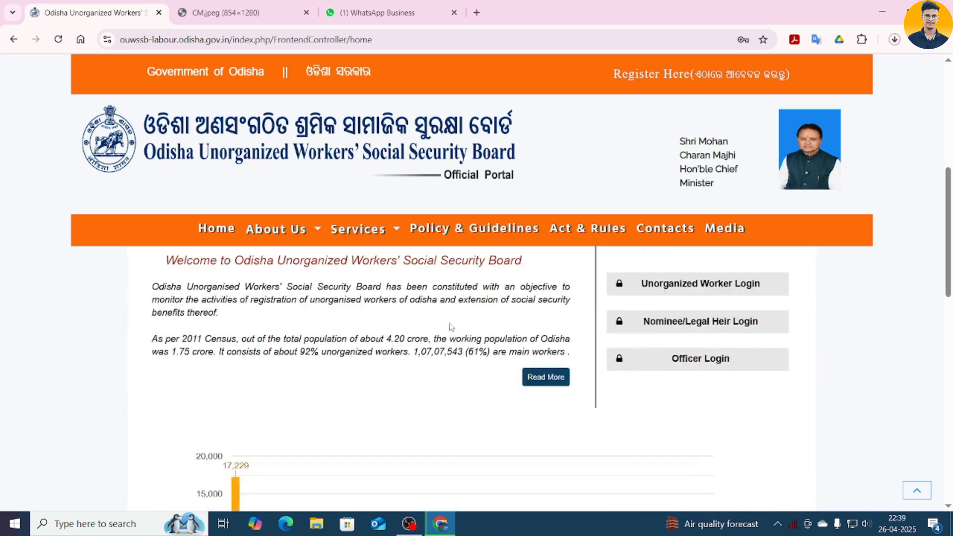
pyautogui.scroll(-3, 474, 298)
pyautogui.scroll(4, 464, 268)
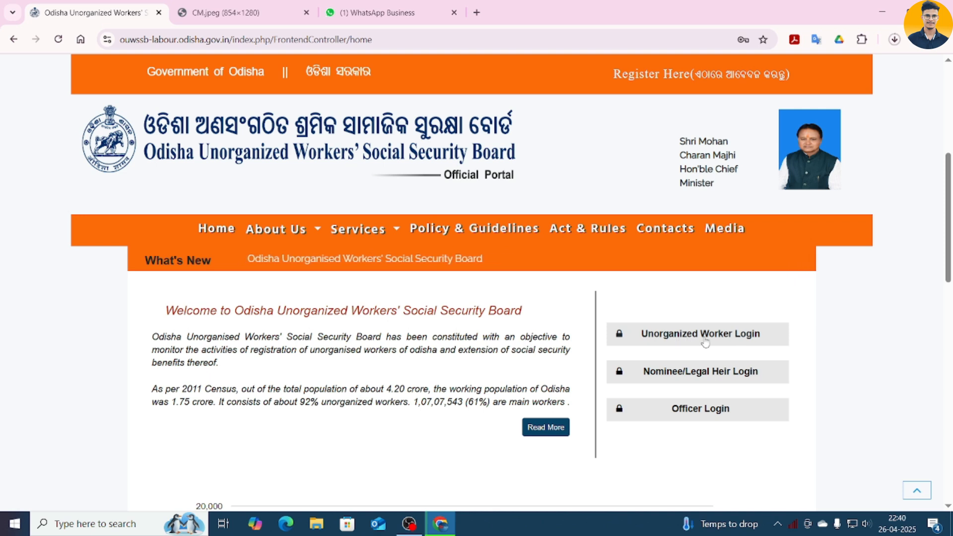
# - Log in as an unorganized worker with the saved mobile number and the received OTP
pyautogui.click(705, 343)
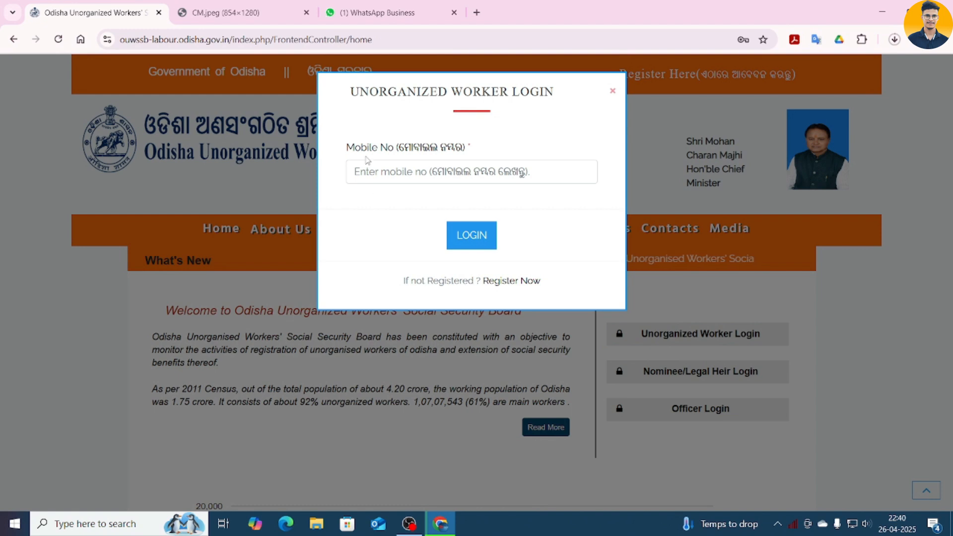
pyautogui.click(489, 170)
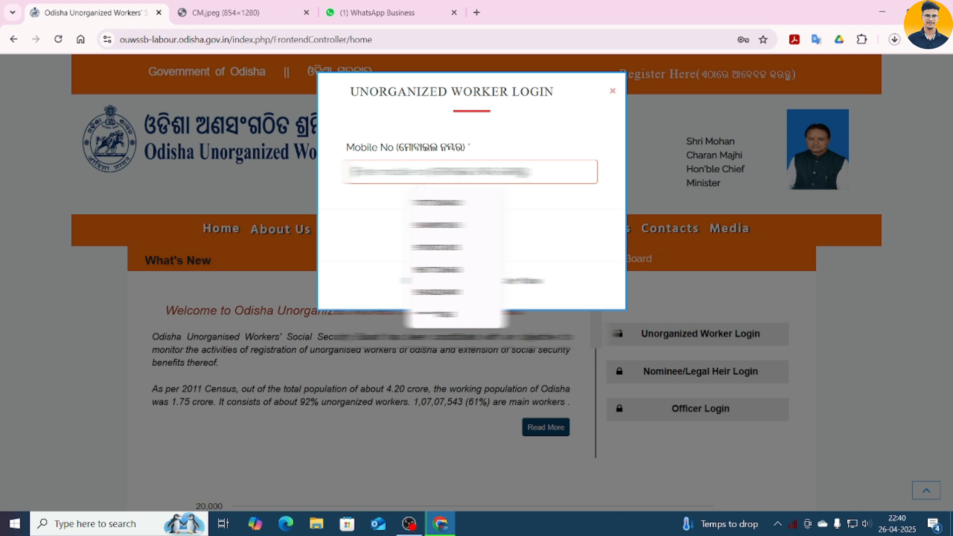
pyautogui.click(447, 203)
pyautogui.click(474, 237)
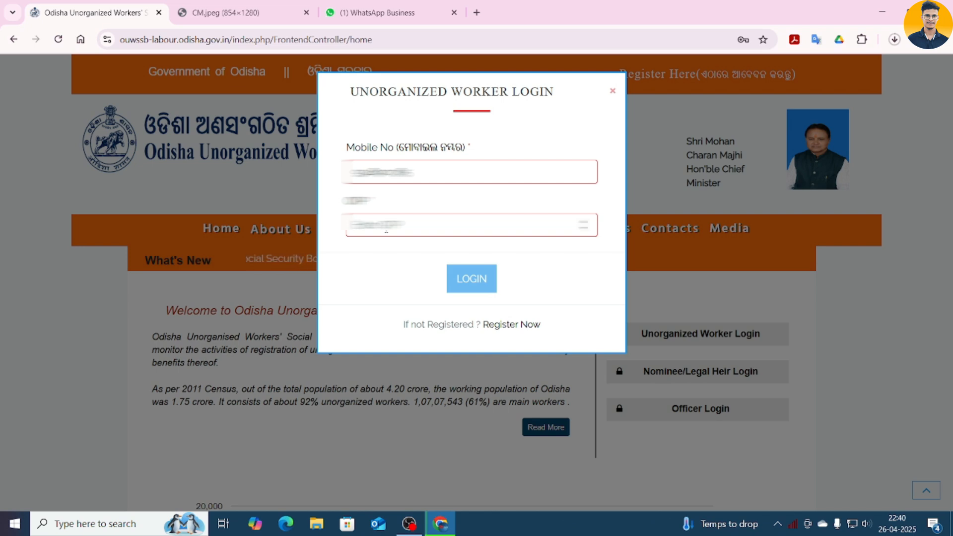
pyautogui.click(470, 279)
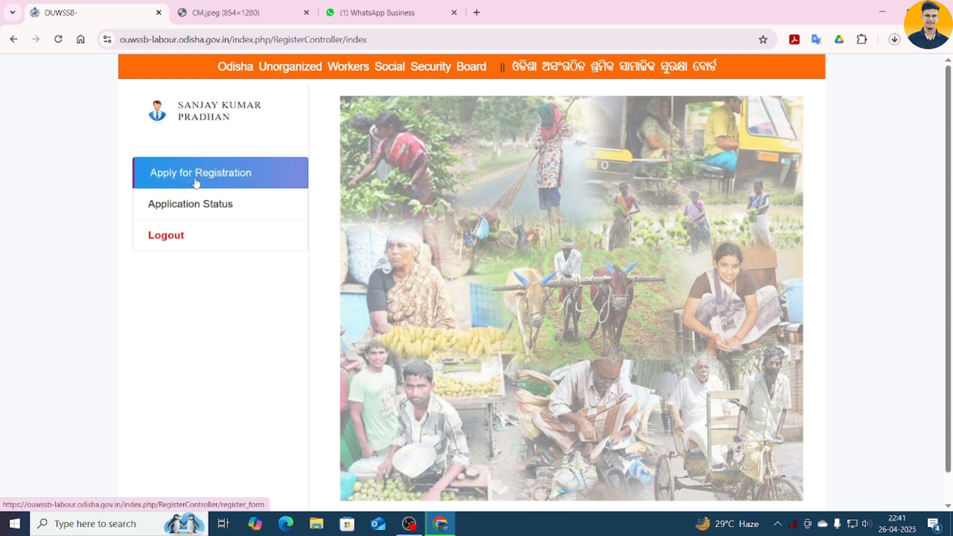
# - Start Apply for Registration and expand Basic Information of Applicant Unorganised Worker
pyautogui.click(239, 177)
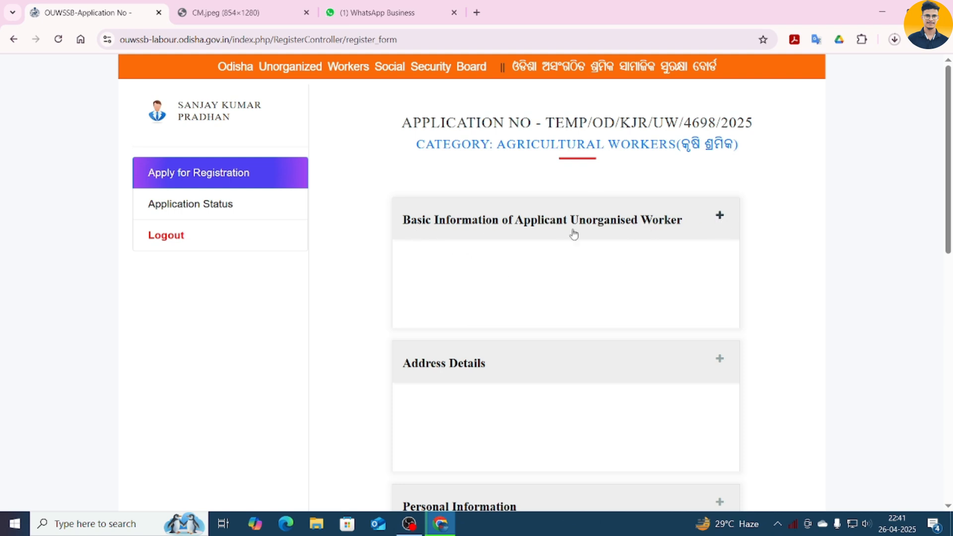
pyautogui.click(720, 219)
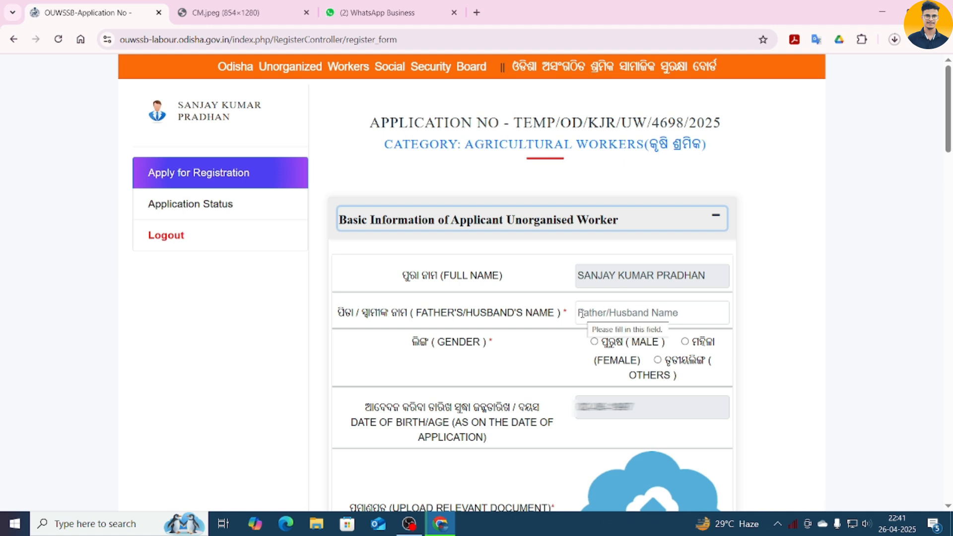
# - Paste the father's name into Father/Husband Name and mark the applicant as Male
pyautogui.click(628, 313)
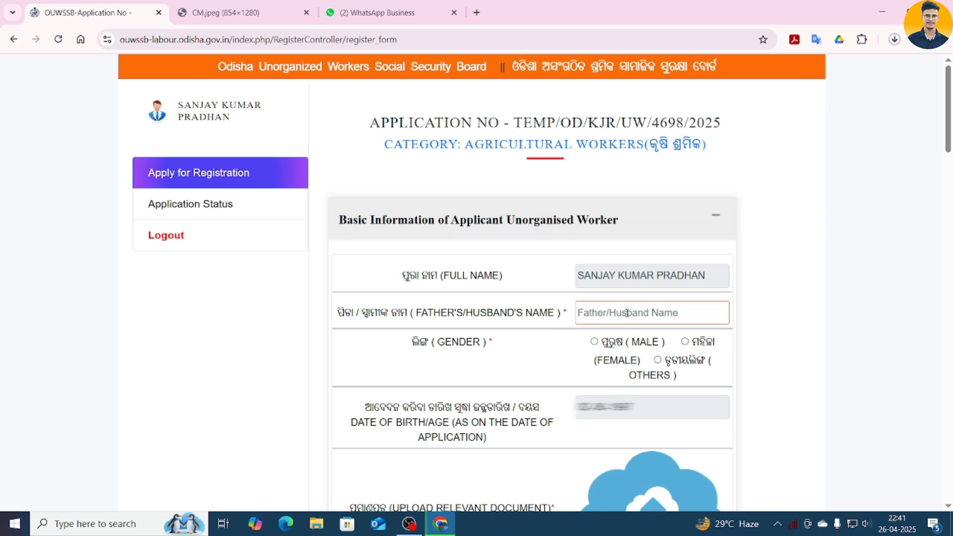
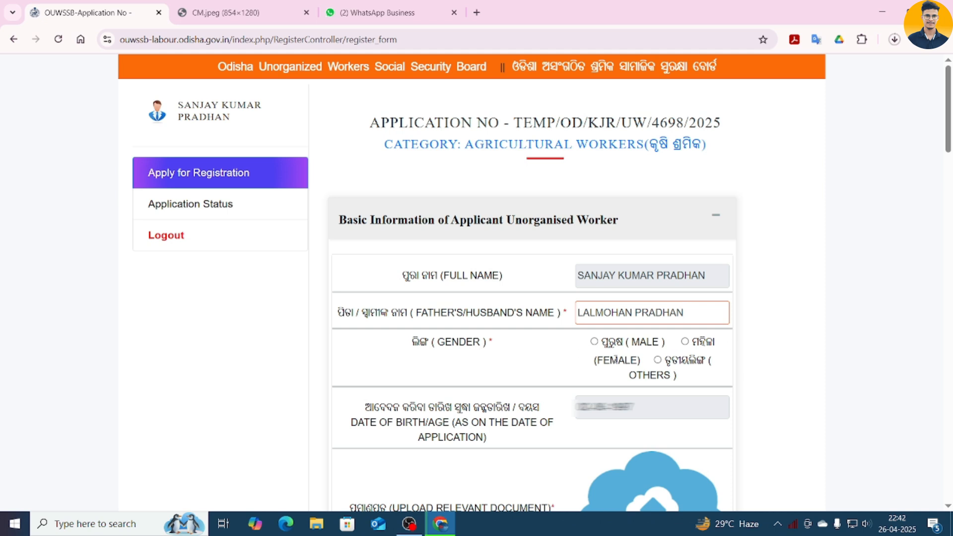
pyautogui.click(596, 341)
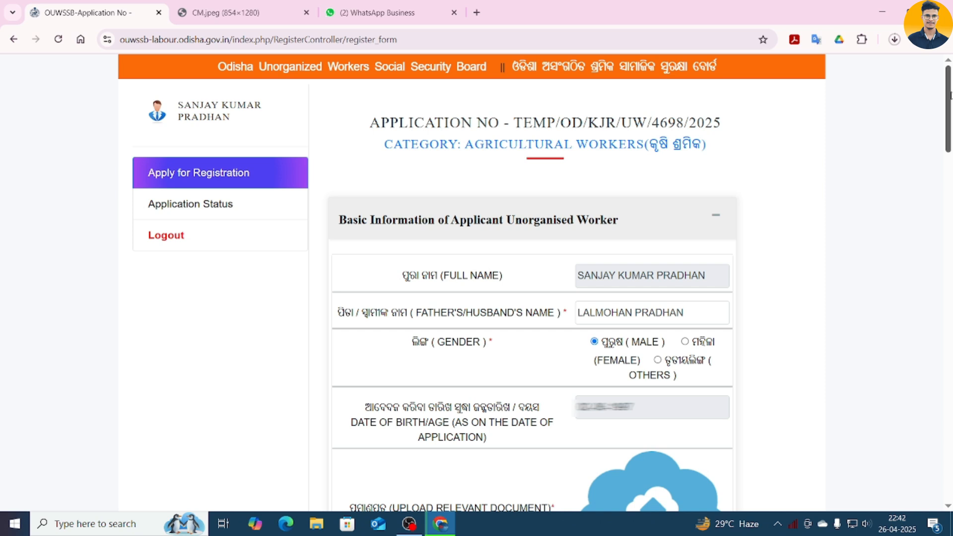
# - Upload the applicant's document image and profile photo through the UPLOAD IMAGE fields
pyautogui.scroll(-6, 858, 209)
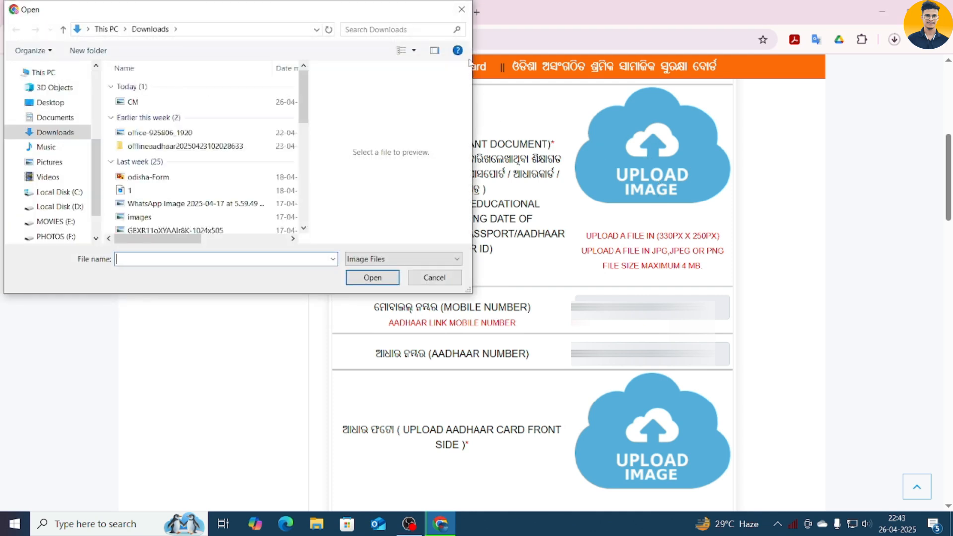
pyautogui.click(461, 14)
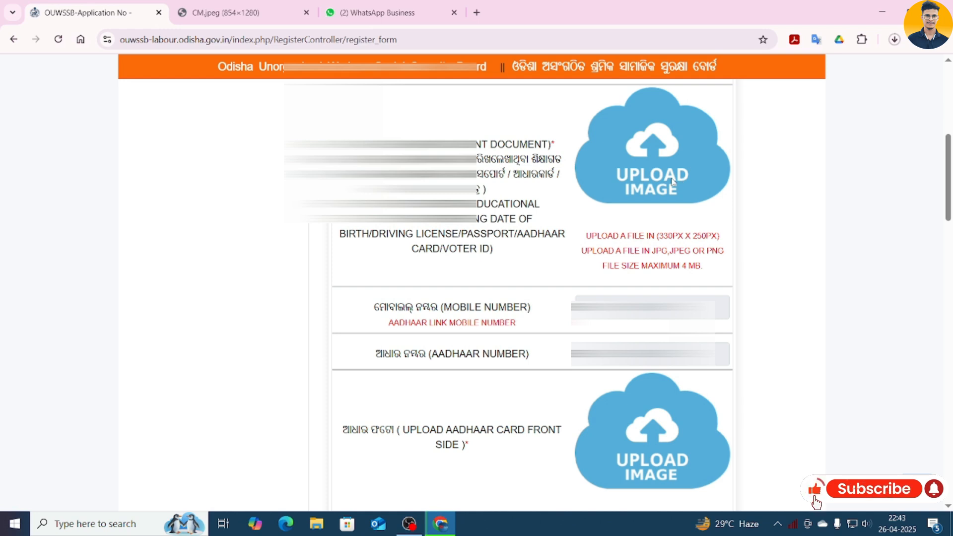
pyautogui.click(670, 172)
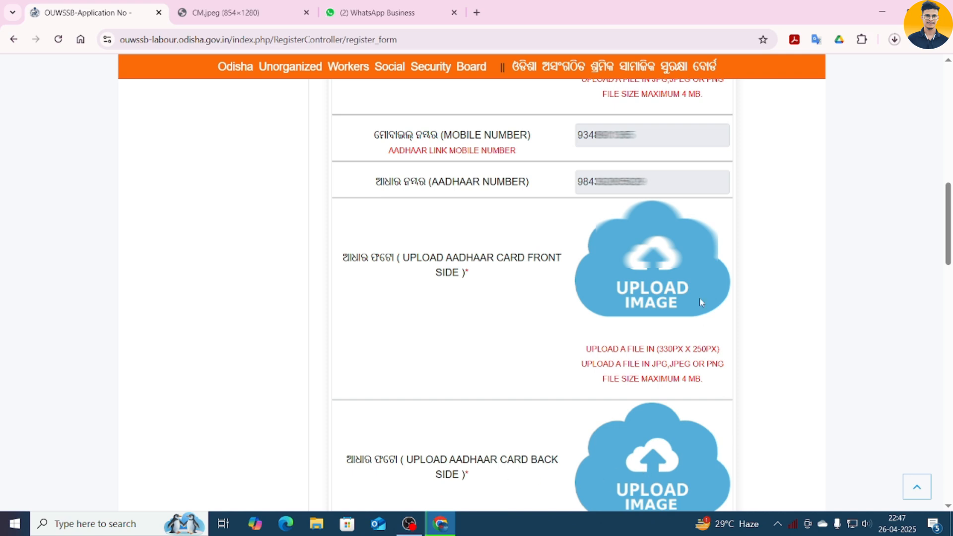
pyautogui.scroll(-10, 675, 323)
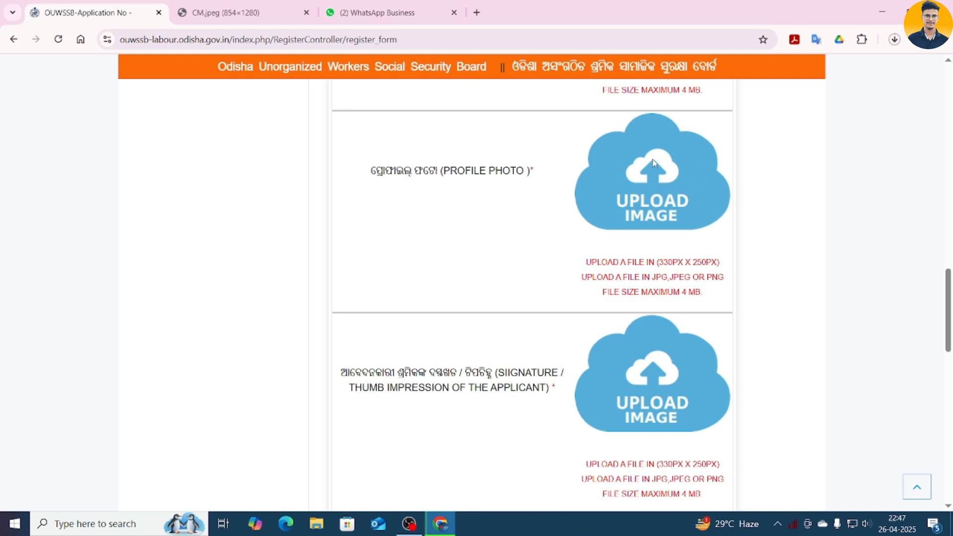
pyautogui.click(665, 182)
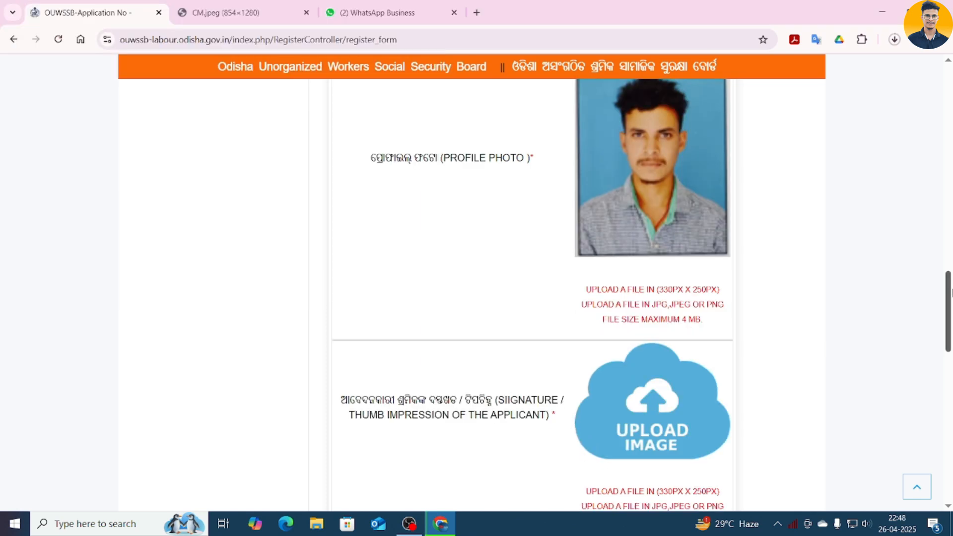
pyautogui.scroll(-4, 532, 295)
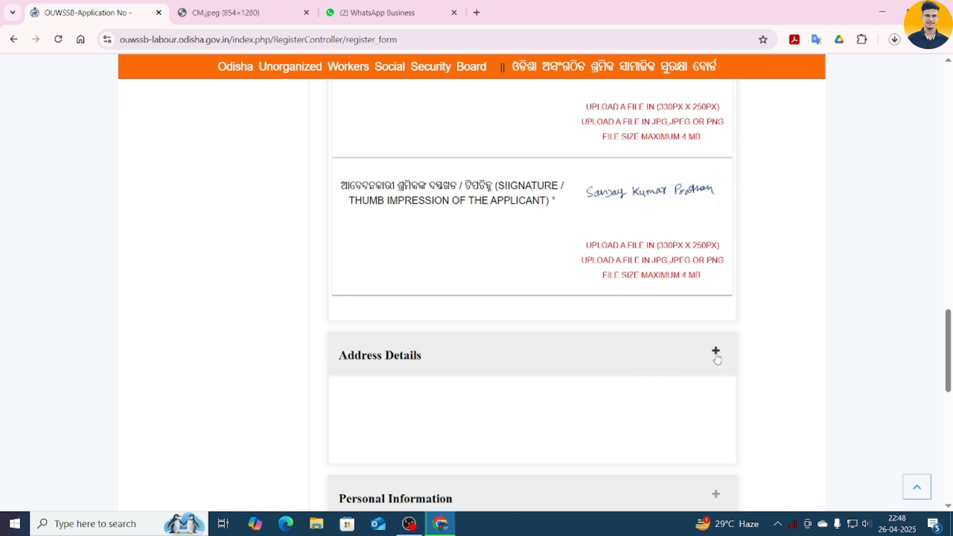
# - Fill in the present address's Police Station, Post Office and PIN Code
pyautogui.click(717, 358)
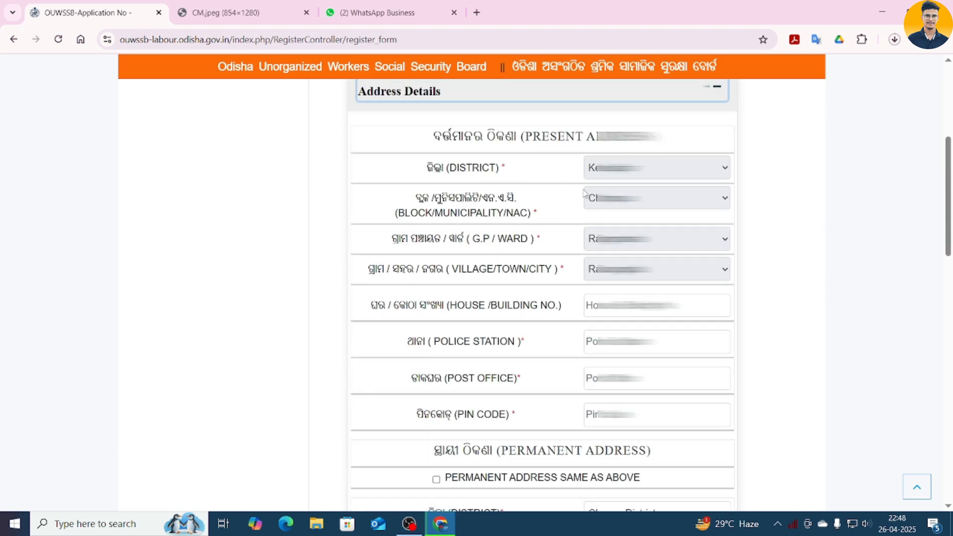
pyautogui.scroll(-1, 591, 196)
pyautogui.scroll(1, 538, 195)
pyautogui.click(537, 343)
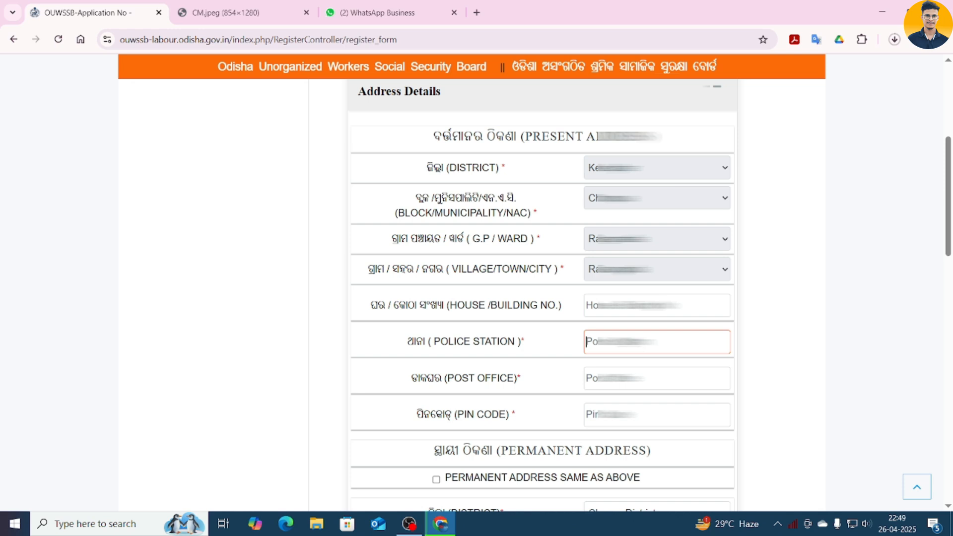
pyautogui.hotkey('ctrl', 'v')
pyautogui.press('Tab')
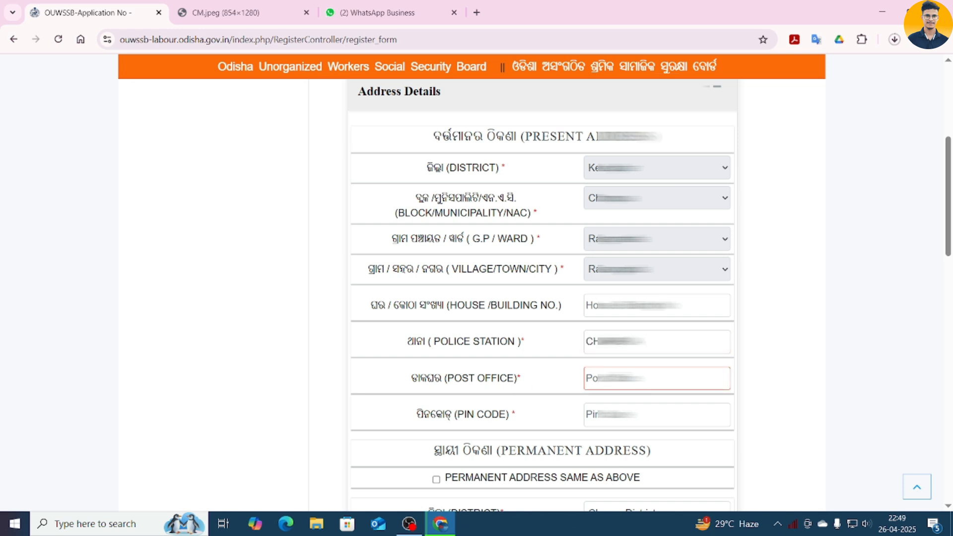
pyautogui.hotkey('ctrl', 'v')
pyautogui.press('Tab')
pyautogui.hotkey('ctrl', 'v')
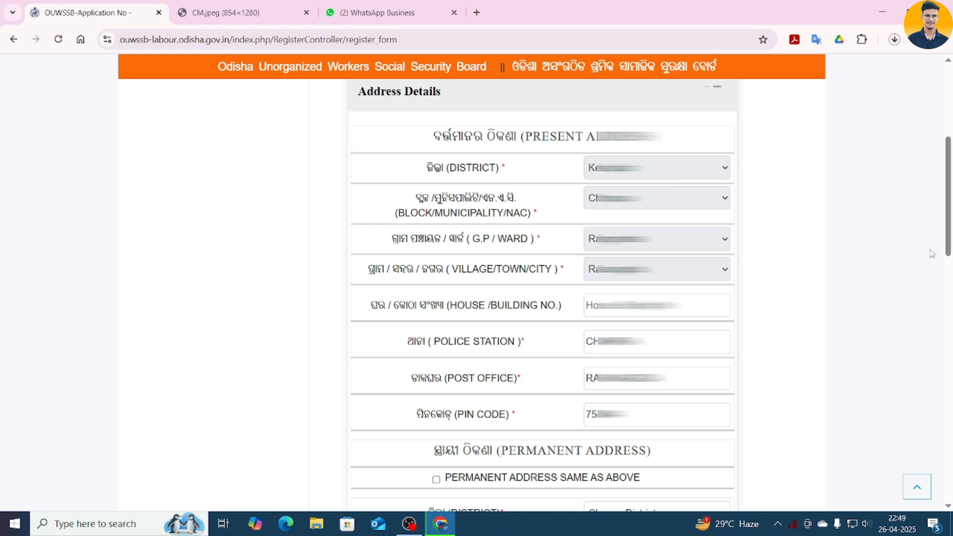
# - Tick Permanent Address Same As Above so the permanent address copies the present one
pyautogui.moveTo(949, 229); pyautogui.dragTo(952, 311)
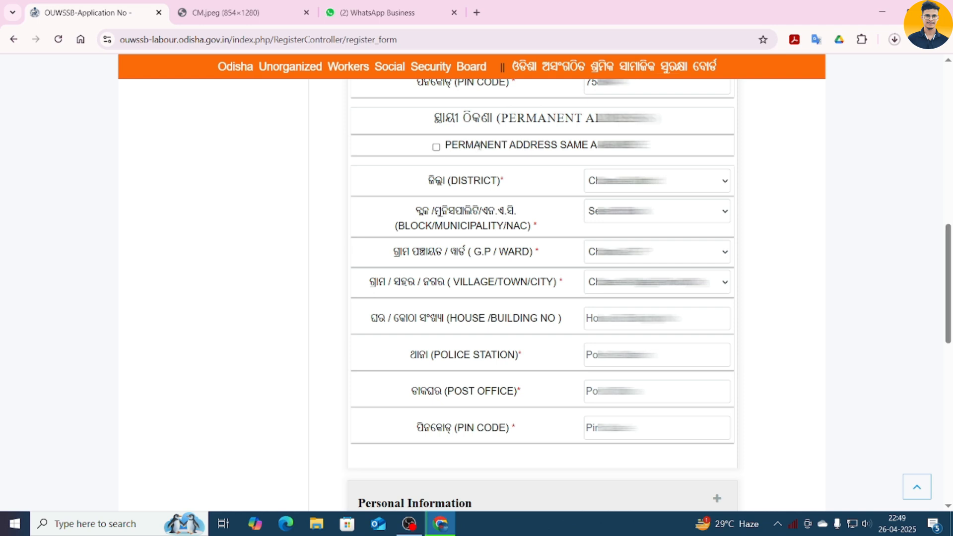
pyautogui.click(437, 148)
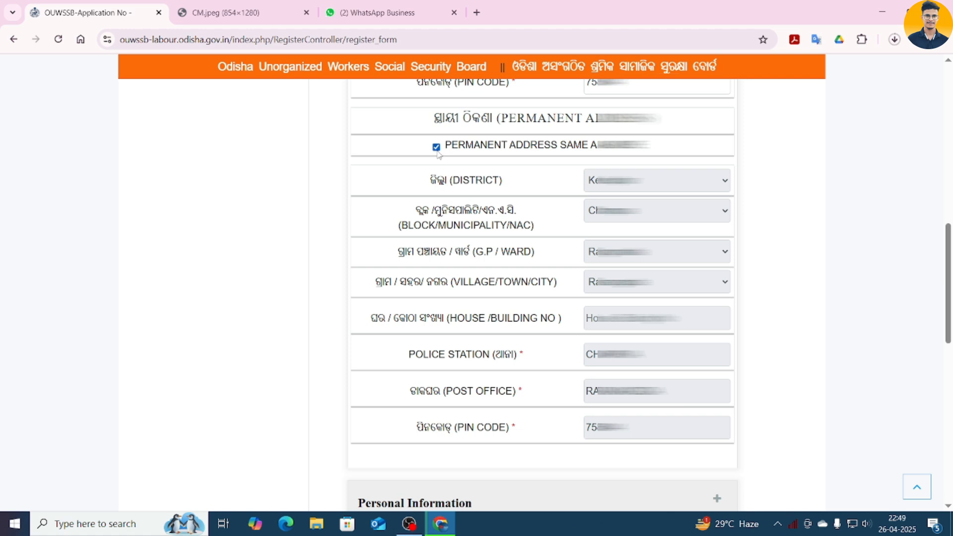
pyautogui.click(437, 148)
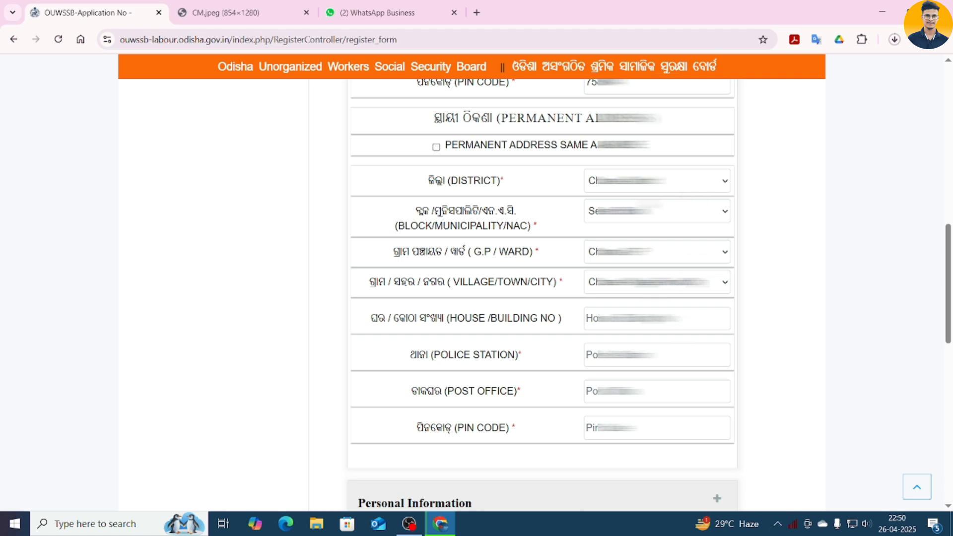
pyautogui.click(436, 148)
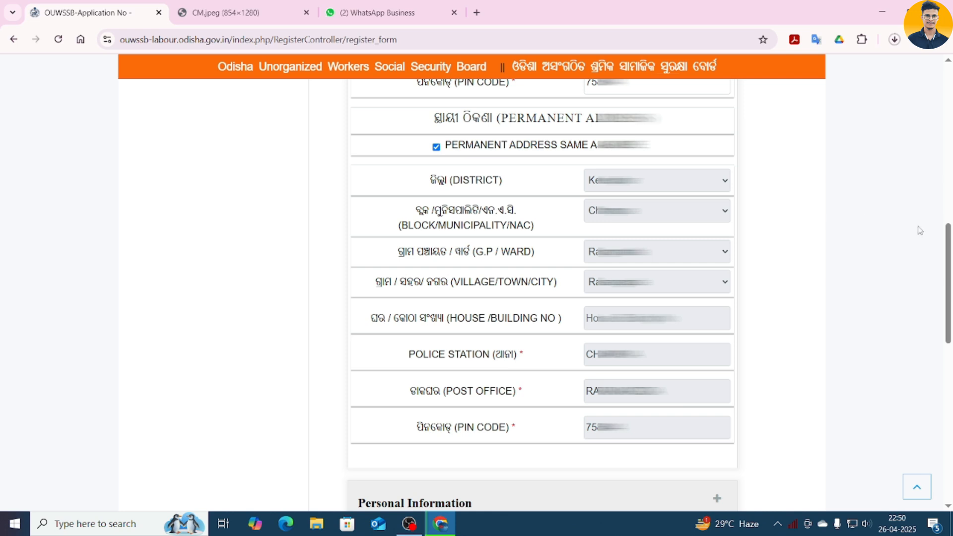
pyautogui.moveTo(948, 243); pyautogui.dragTo(951, 345)
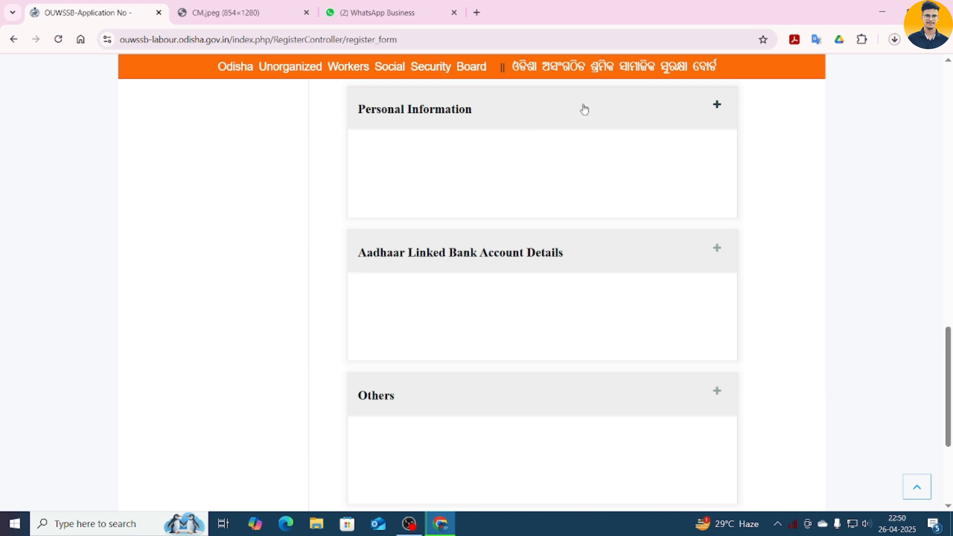
# - Set religion to Hindu, category to OBC and educational qualification to Intermediate
pyautogui.click(716, 107)
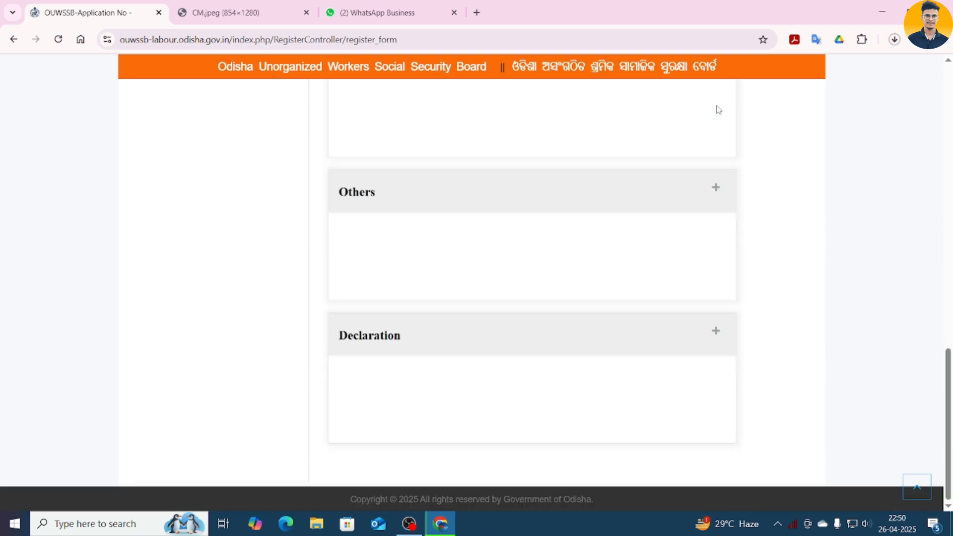
pyautogui.scroll(-2, 620, 212)
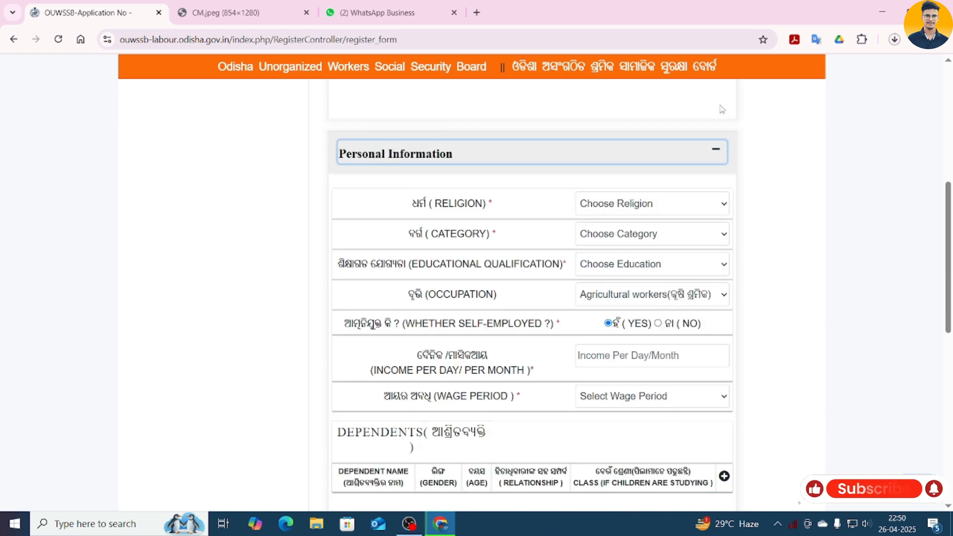
pyautogui.click(680, 200)
pyautogui.click(664, 272)
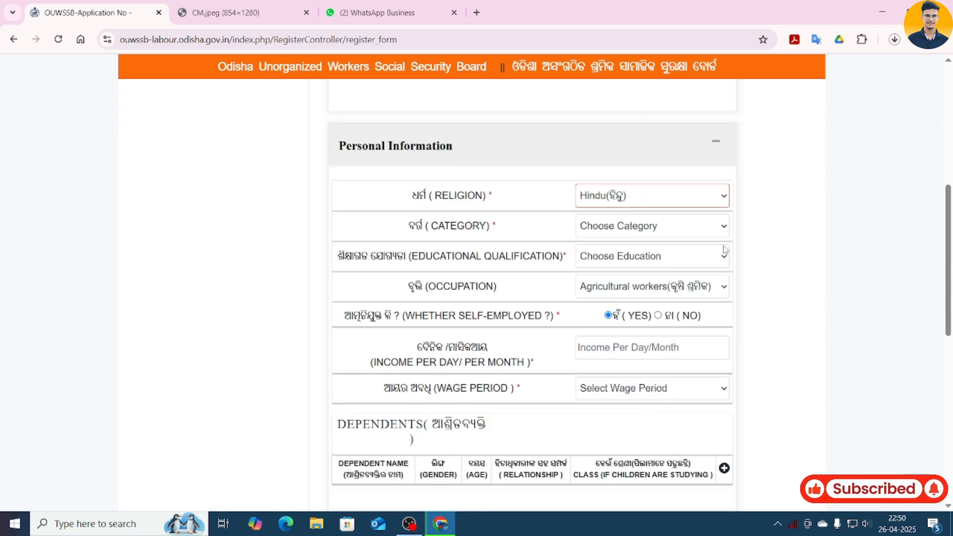
pyautogui.click(608, 234)
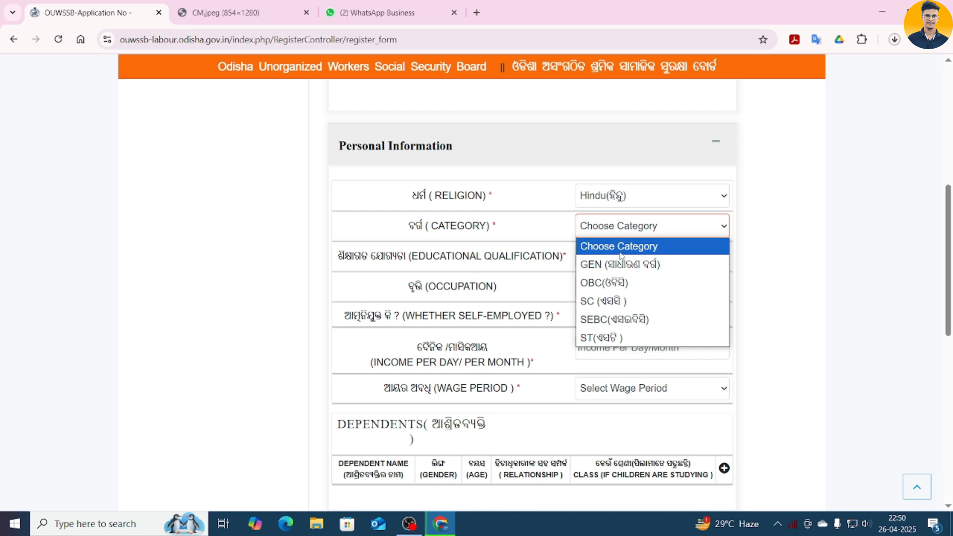
pyautogui.click(625, 283)
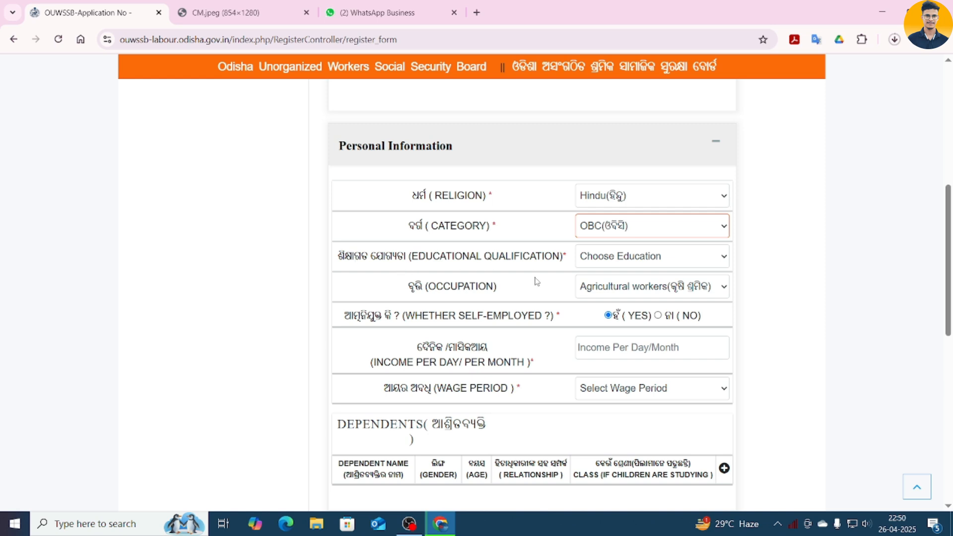
pyautogui.click(622, 257)
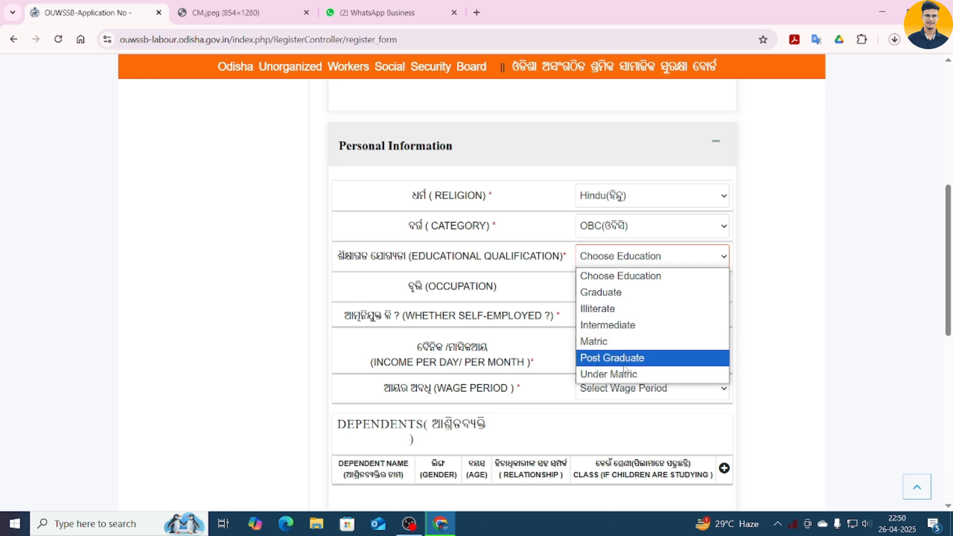
pyautogui.click(640, 325)
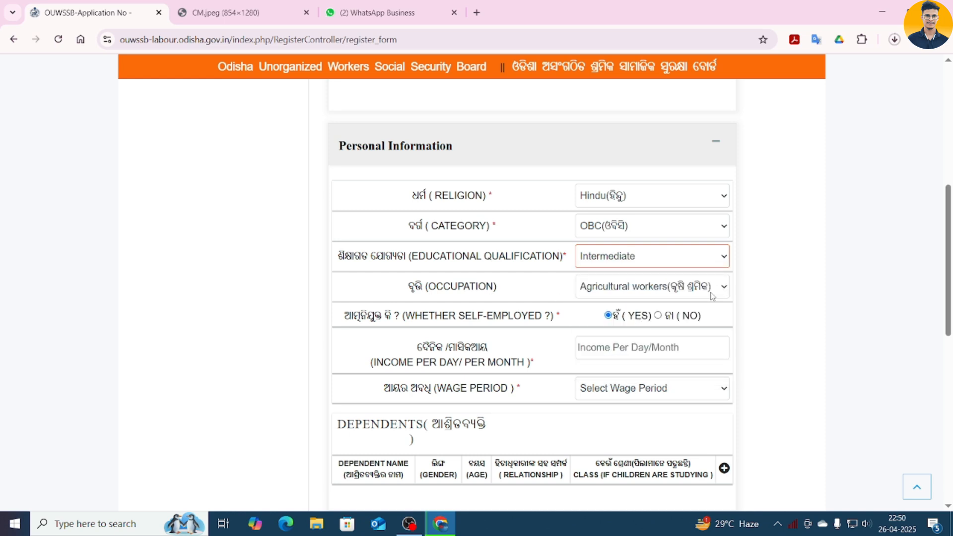
# - Choose Small Traders occupation, keep self-employed YES, enter income 600 with Daily wage period
pyautogui.click(711, 292)
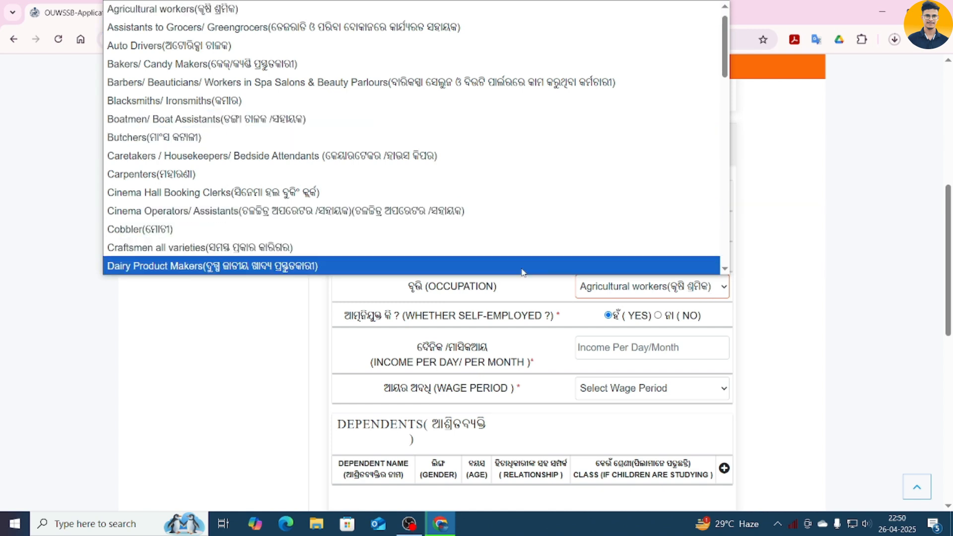
pyautogui.click(621, 290)
pyautogui.click(622, 288)
pyautogui.scroll(-1, 268, 62)
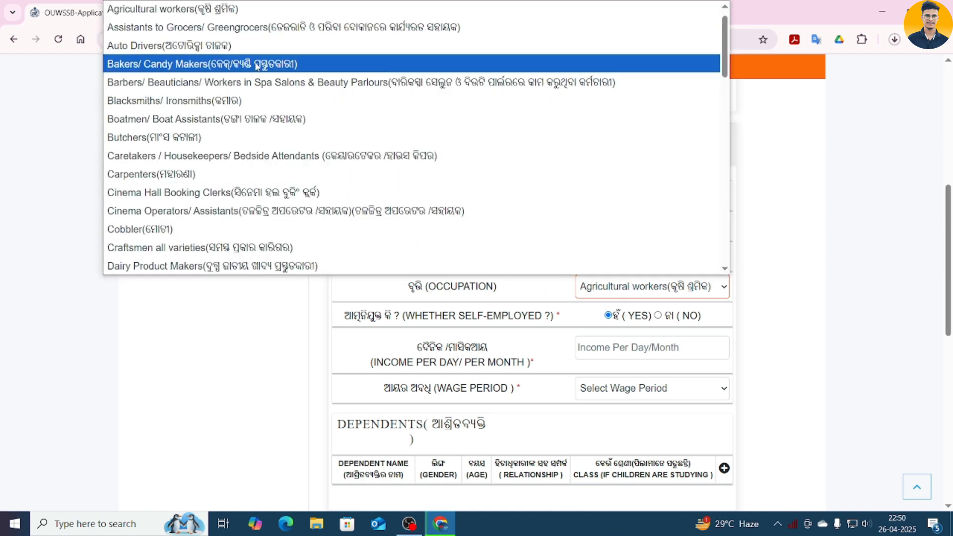
pyautogui.scroll(1, 268, 65)
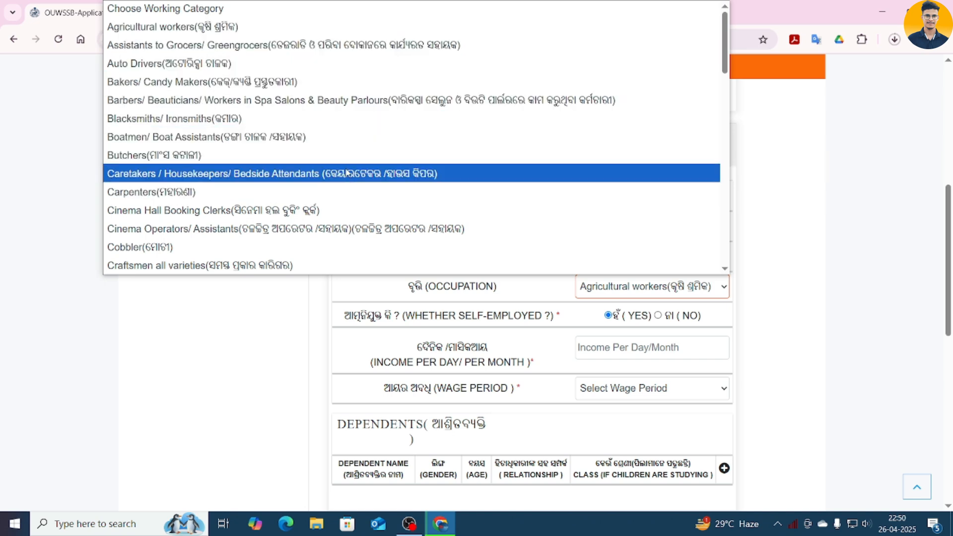
pyautogui.scroll(-2, 347, 187)
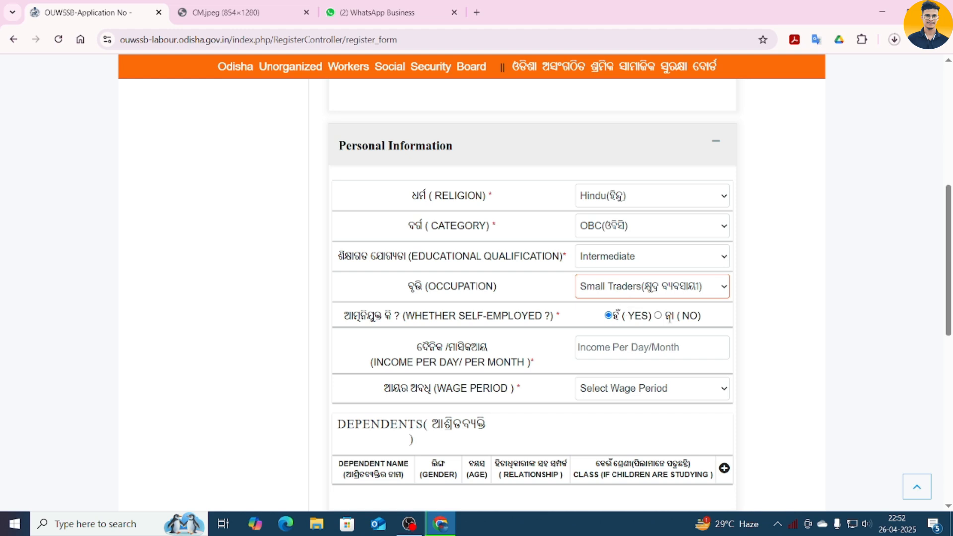
pyautogui.click(658, 316)
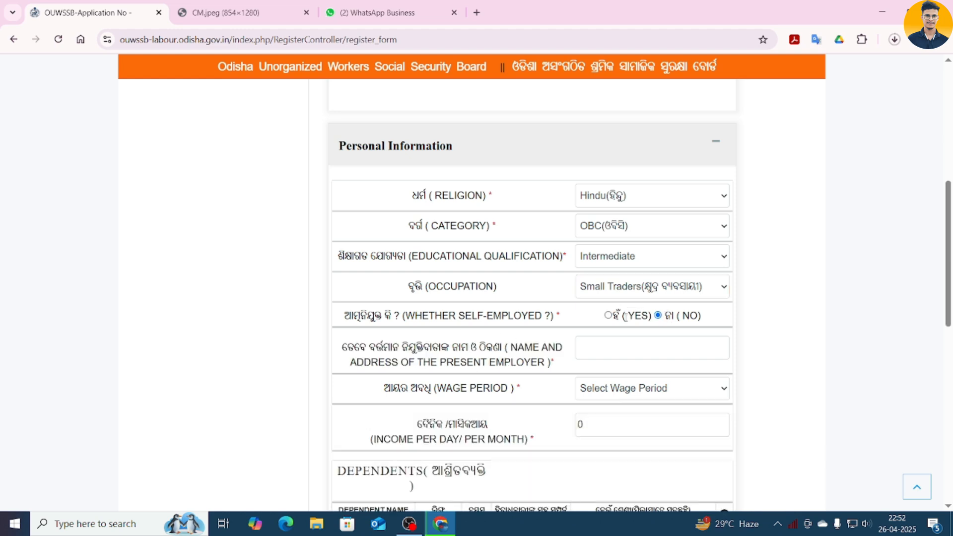
pyautogui.click(608, 316)
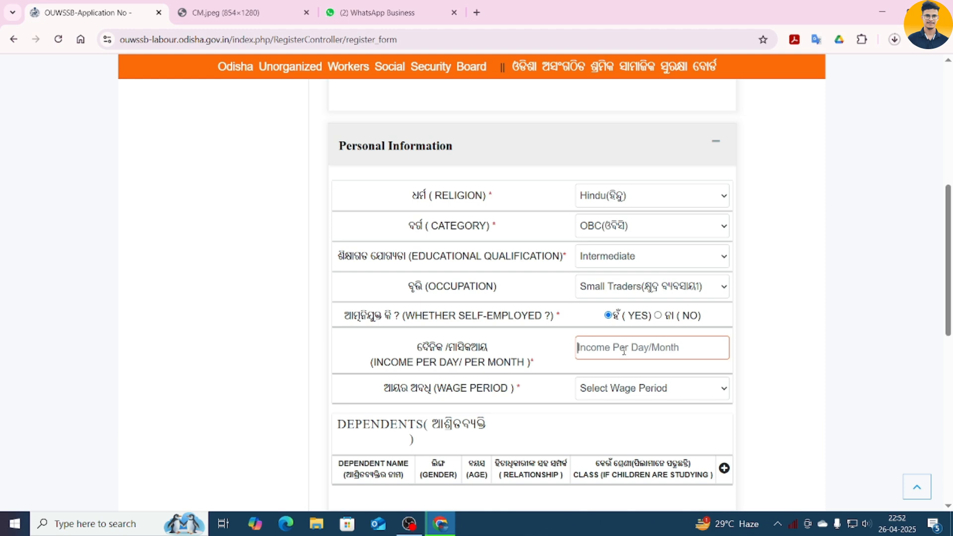
pyautogui.write('600')
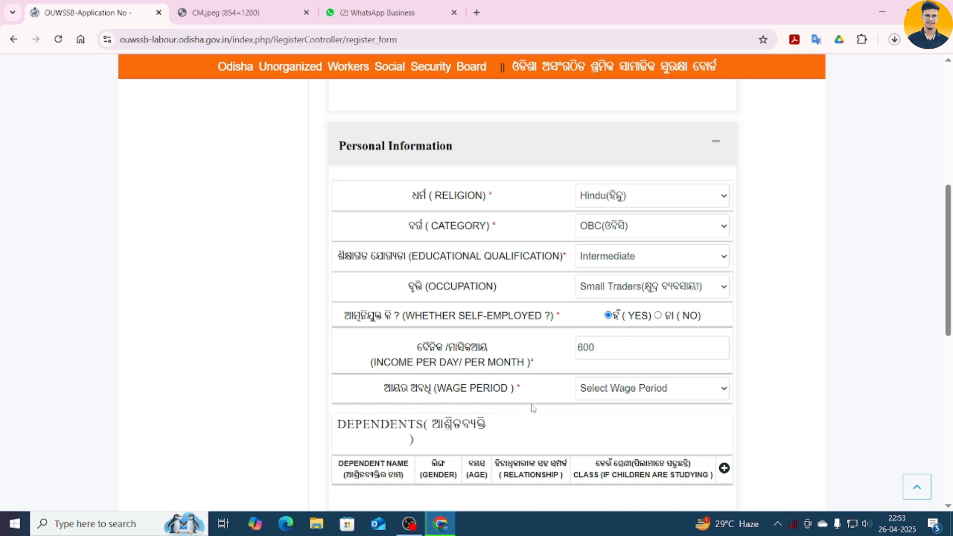
pyautogui.click(579, 388)
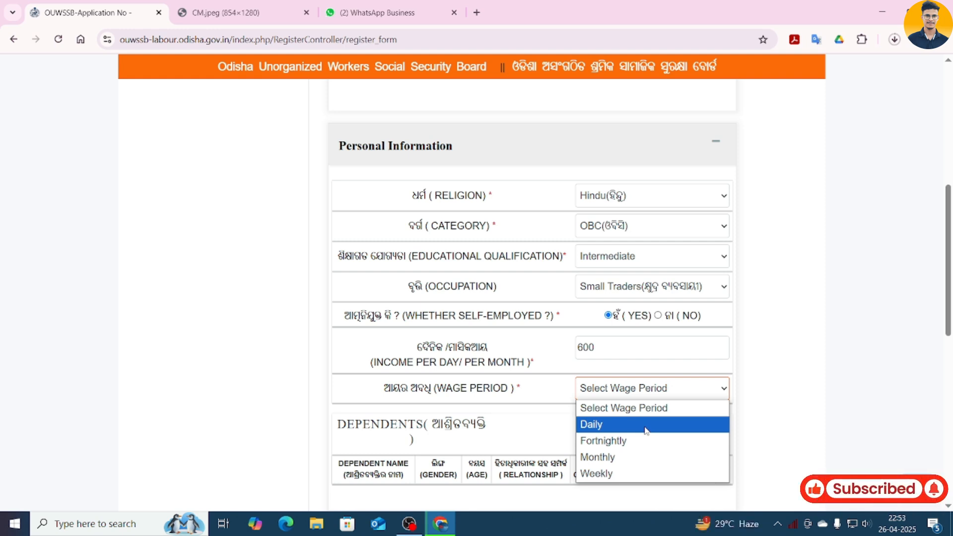
pyautogui.click(646, 430)
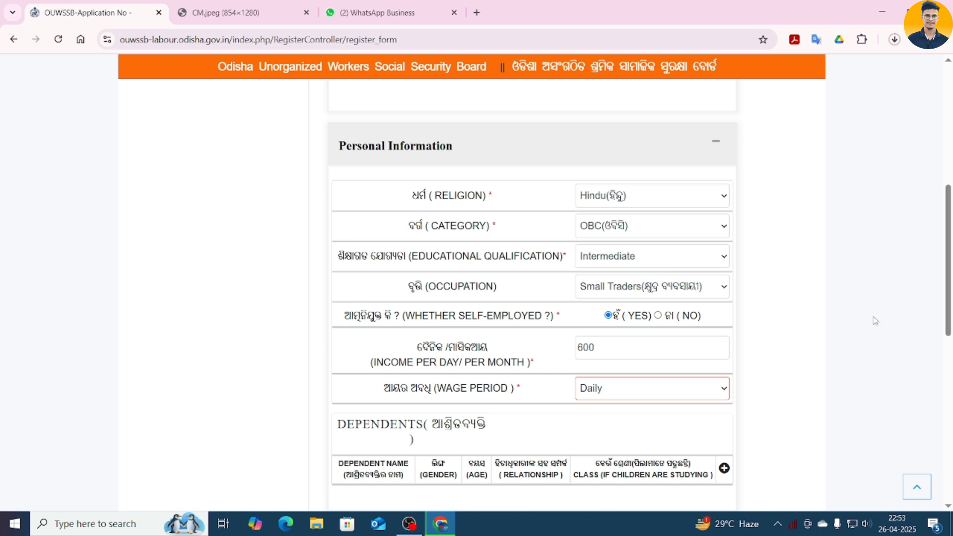
# - Add the first dependent with the father's name, gender Male, age 35, relationship Father
pyautogui.moveTo(950, 244); pyautogui.dragTo(949, 246)
pyautogui.scroll(-6, 636, 253)
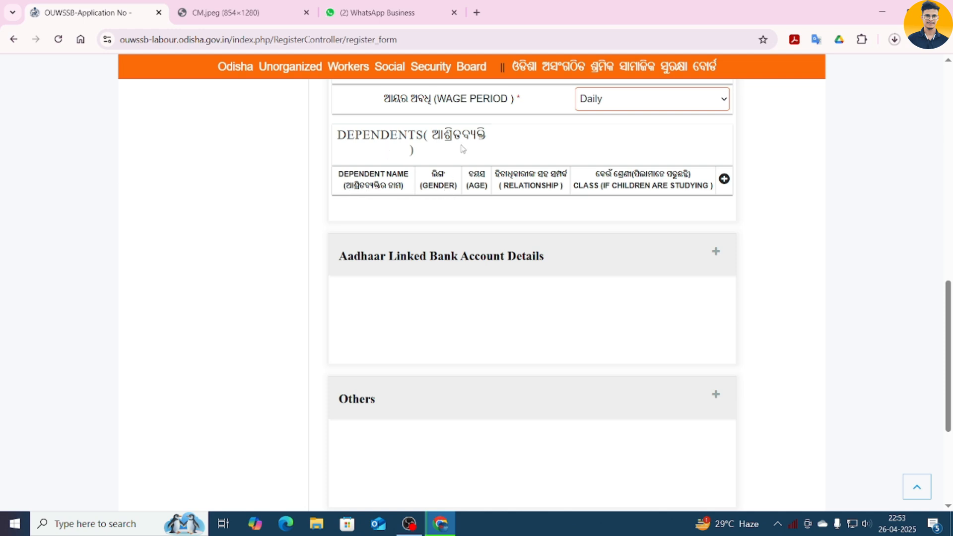
pyautogui.click(724, 179)
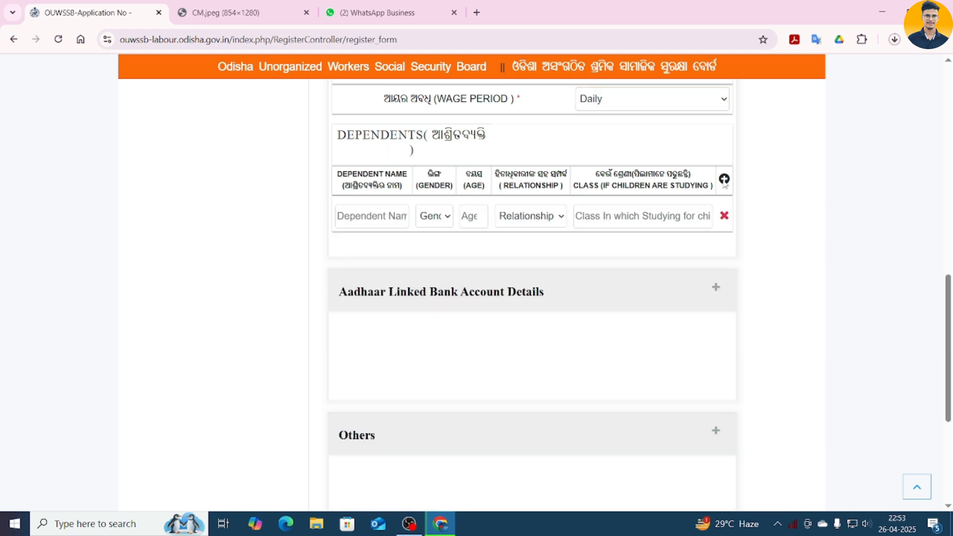
pyautogui.click(363, 215)
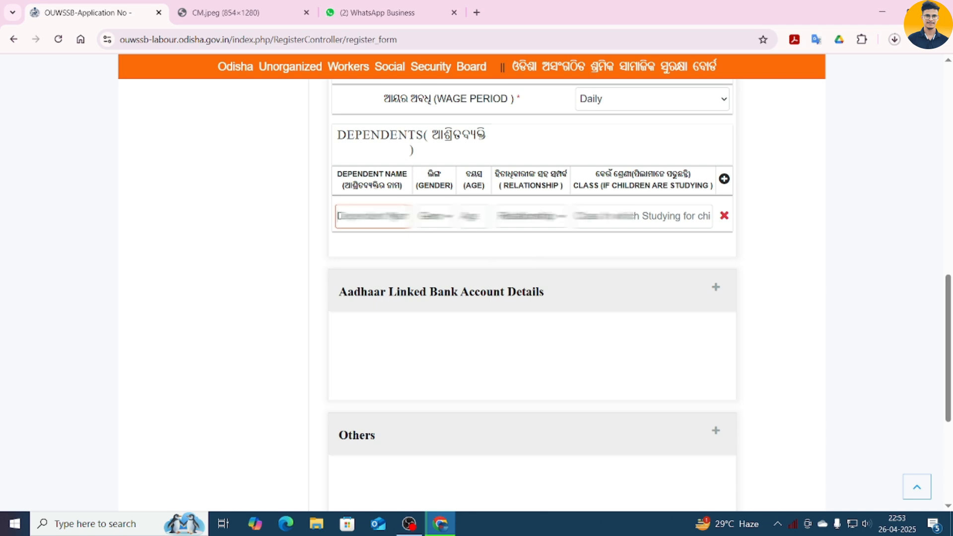
pyautogui.write('L')
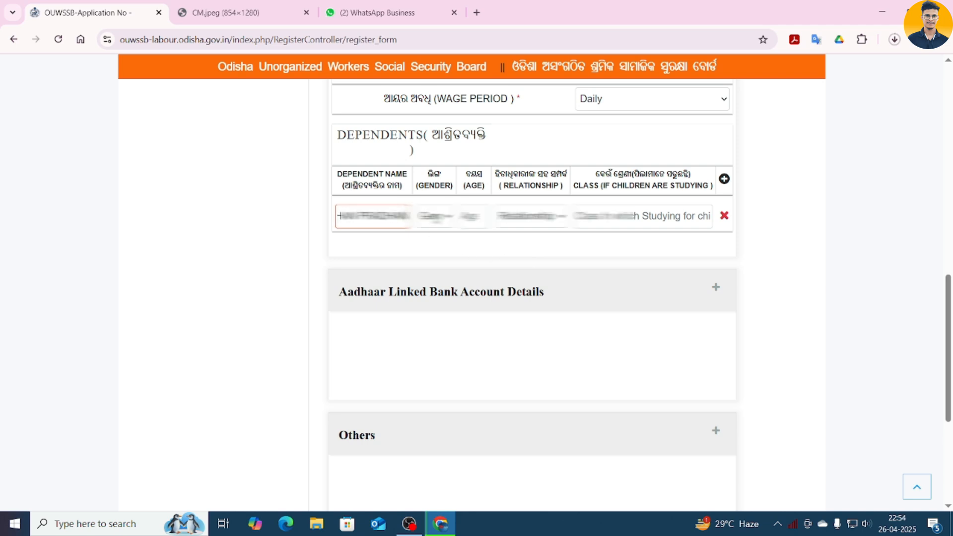
pyautogui.click(435, 218)
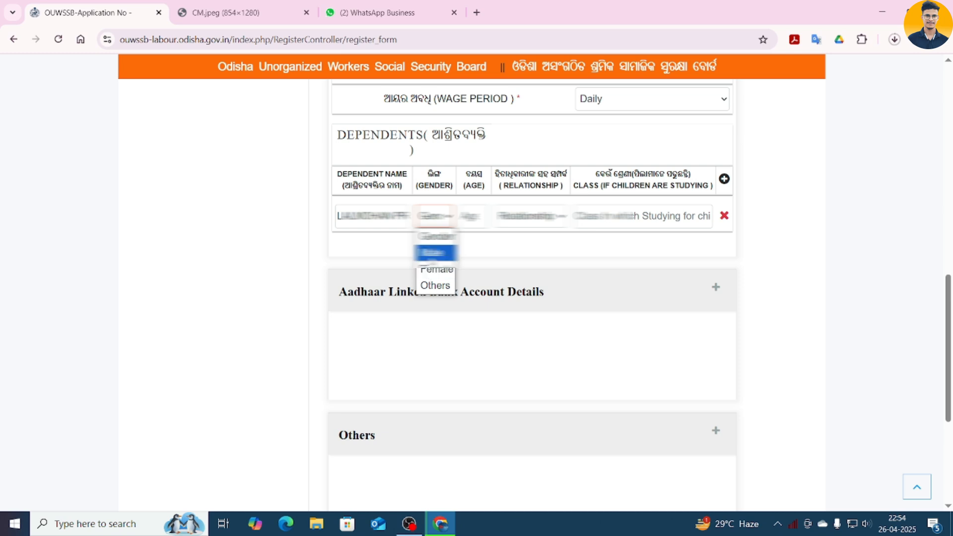
pyautogui.press('Return')
pyautogui.press('Tab')
pyautogui.write('35')
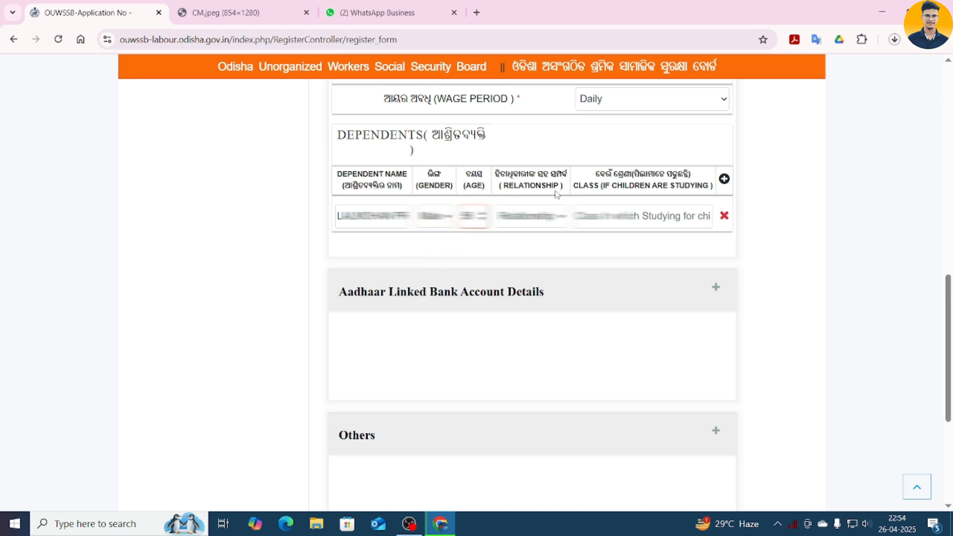
pyautogui.click(541, 221)
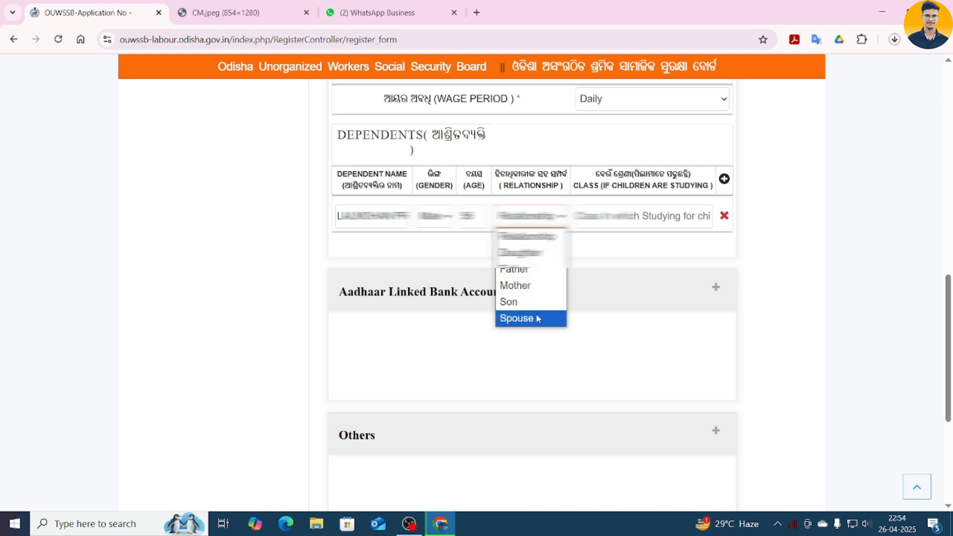
pyautogui.click(526, 270)
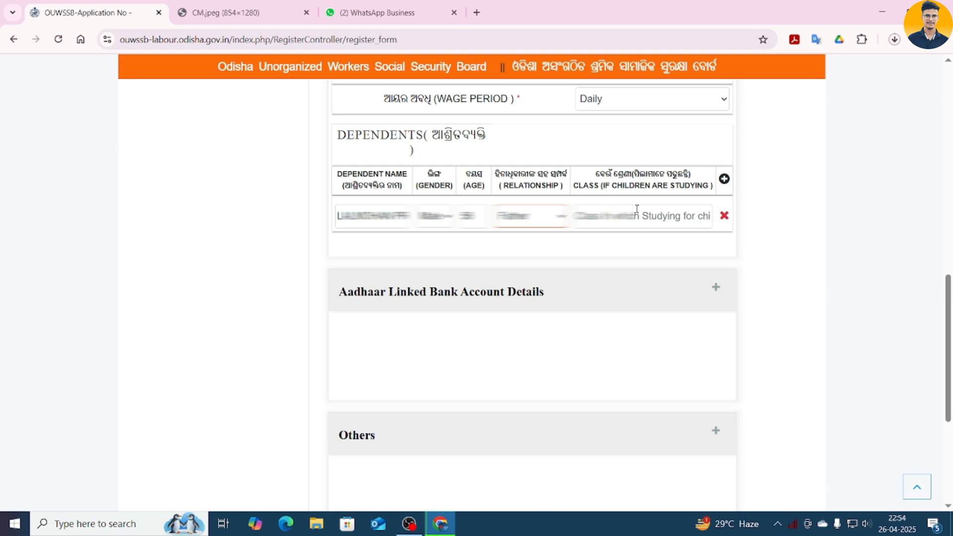
# - Add a second dependent with gender Female, age 45 and relationship Mother
pyautogui.click(727, 180)
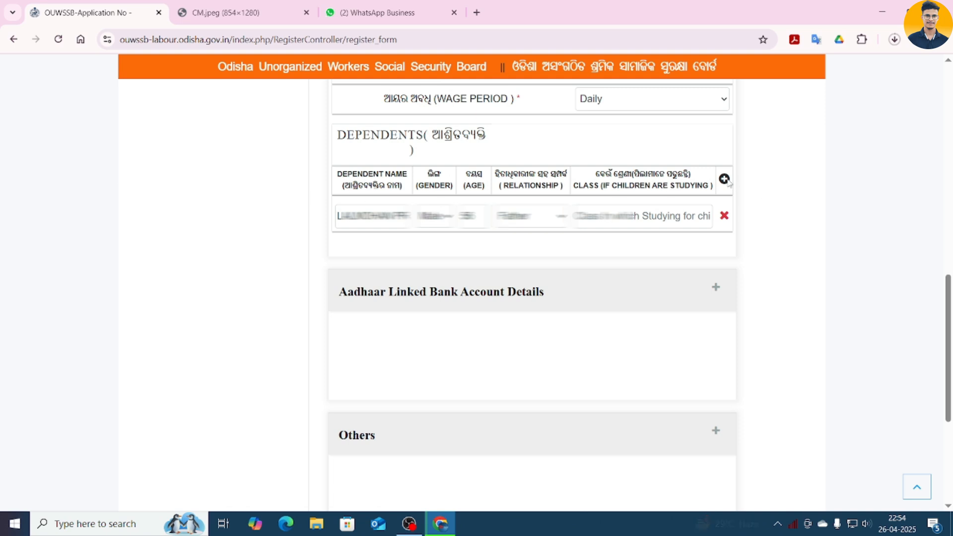
pyautogui.click(379, 254)
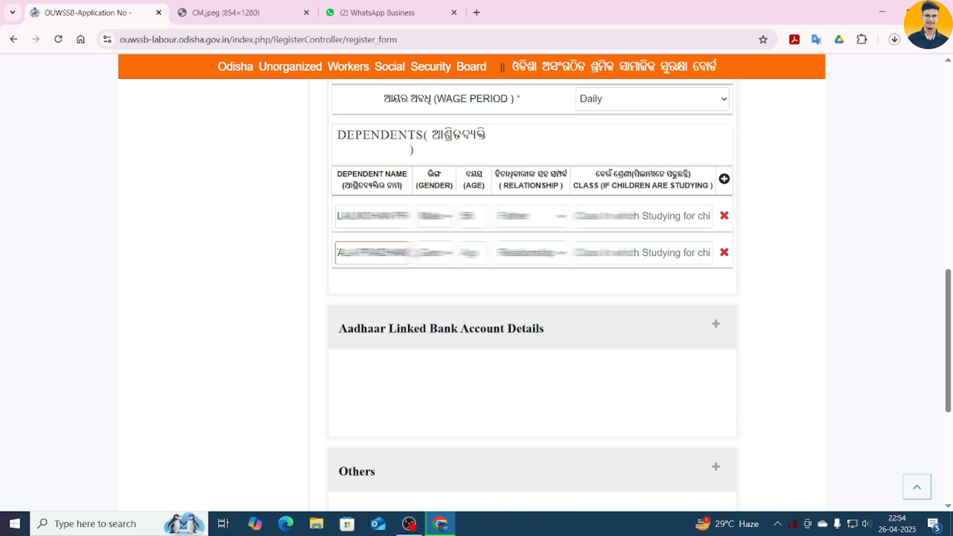
pyautogui.click(434, 253)
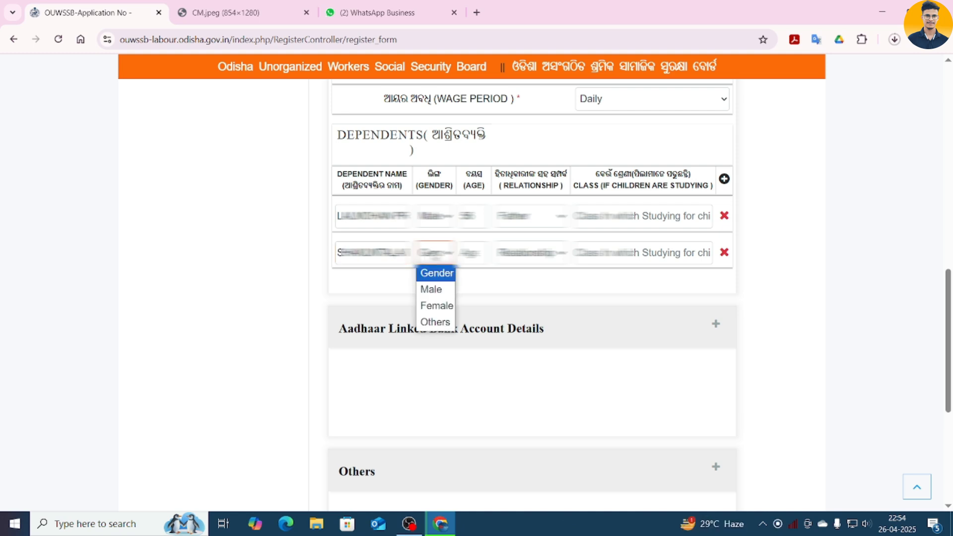
pyautogui.click(441, 310)
pyautogui.click(479, 253)
pyautogui.write('48')
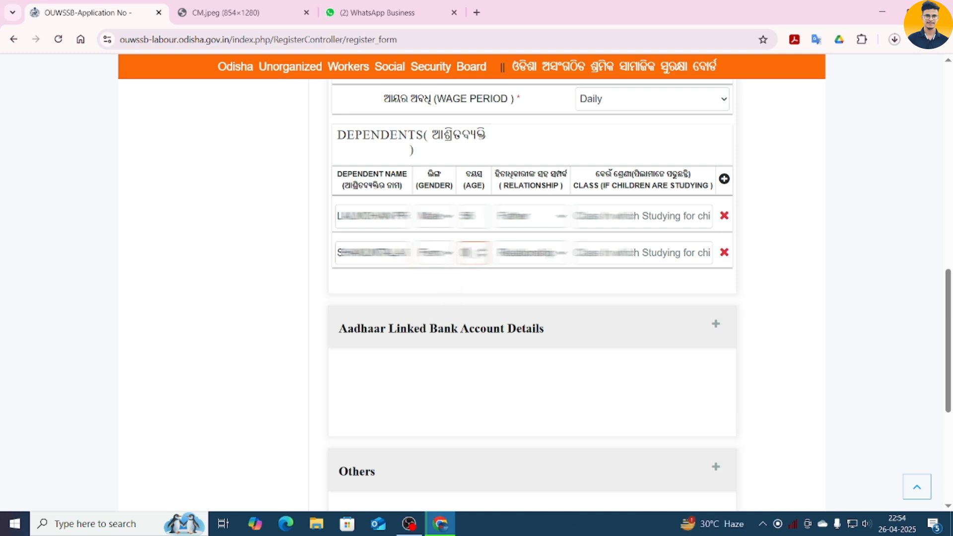
pyautogui.press('BackSpace')
pyautogui.write('45')
pyautogui.click(546, 253)
pyautogui.click(522, 323)
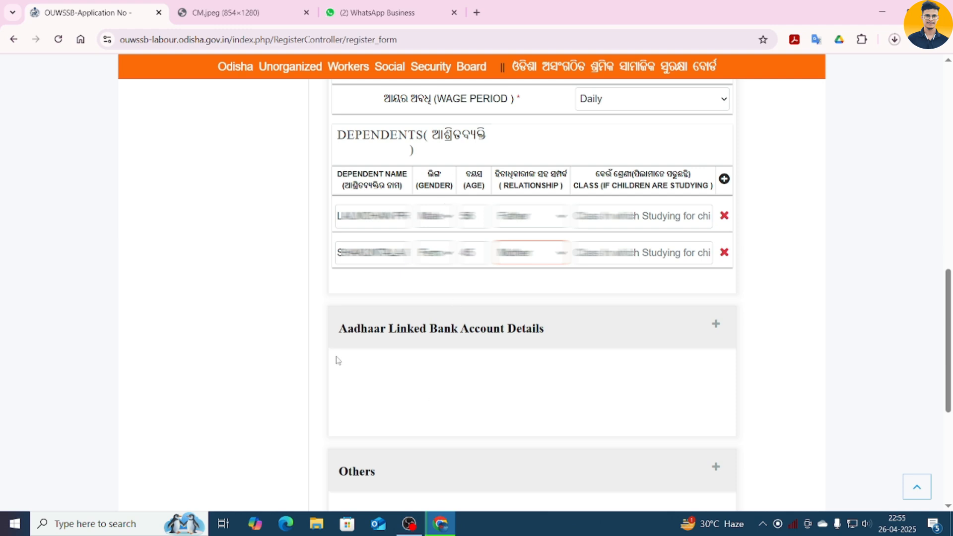
# - Set the account type to Savings and fill in the account holder name and account number
pyautogui.click(716, 326)
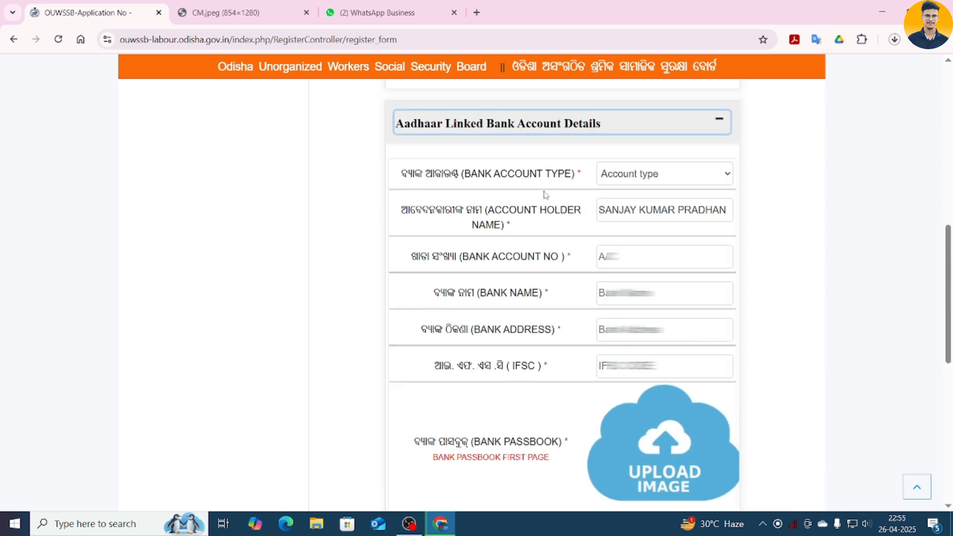
pyautogui.click(671, 180)
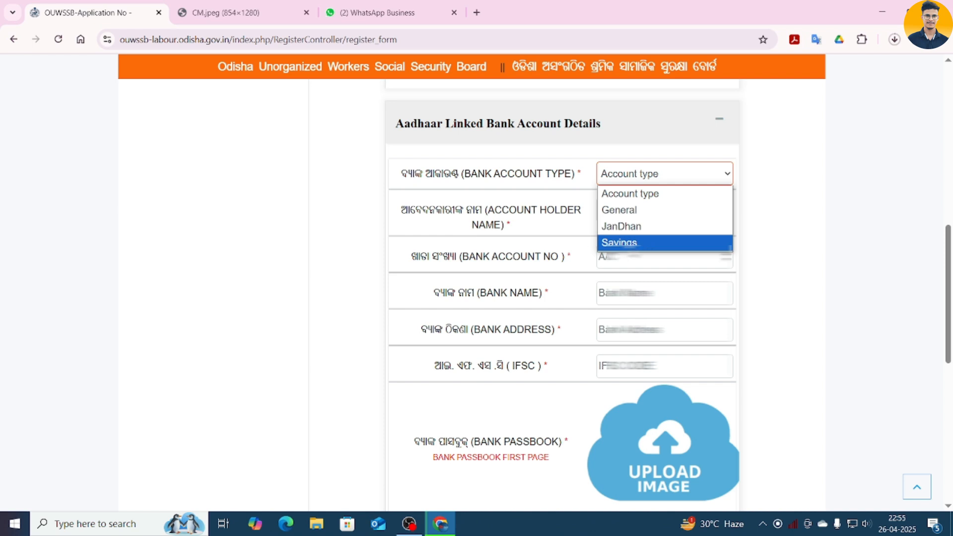
pyautogui.click(661, 244)
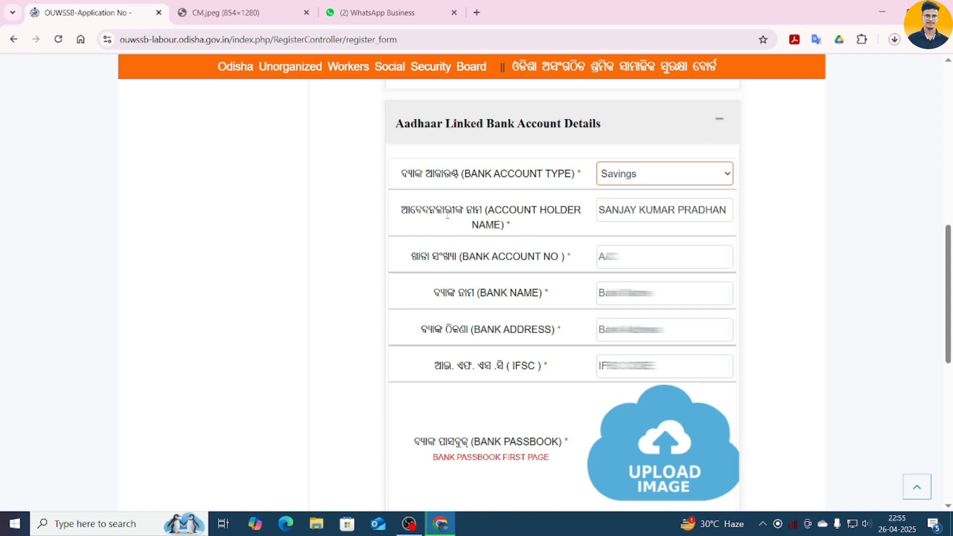
pyautogui.click(655, 210)
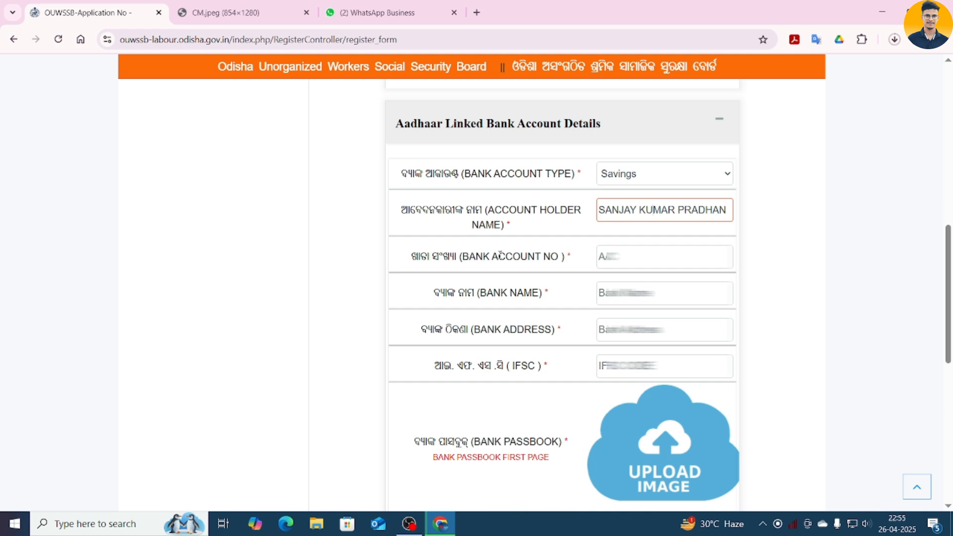
pyautogui.click(600, 256)
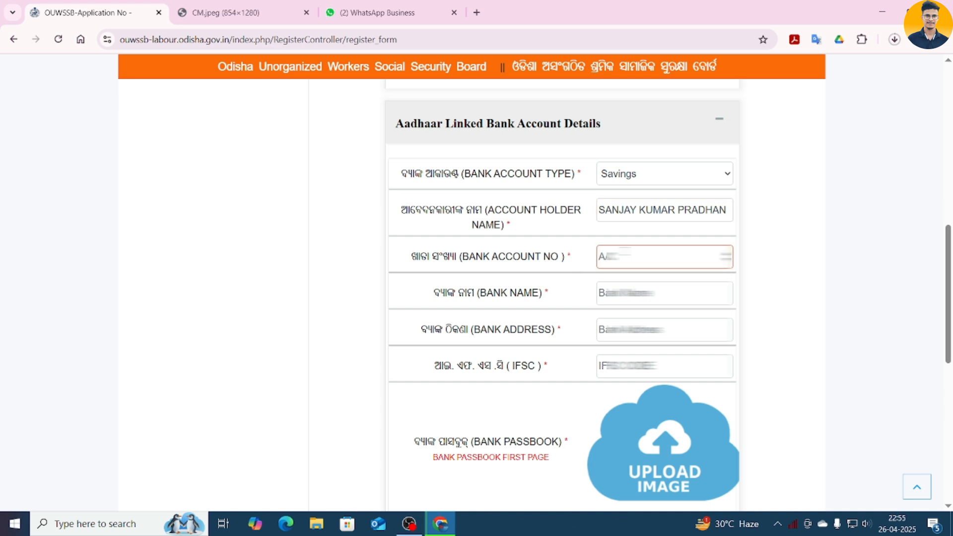
pyautogui.hotkey('ctrl', 'v')
# - Fill in the bank name, bank address and branch IFSC code
pyautogui.press('Tab')
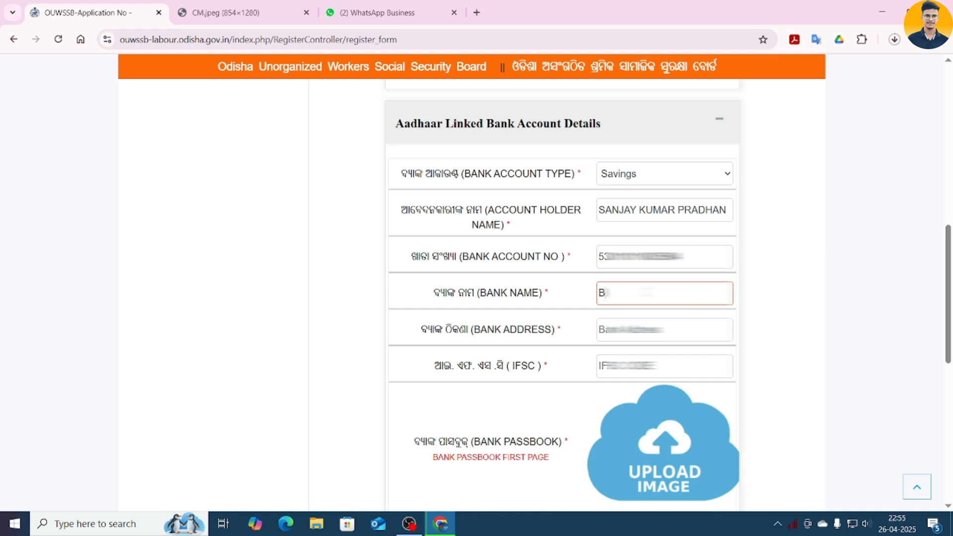
pyautogui.hotkey('ctrl', 'v')
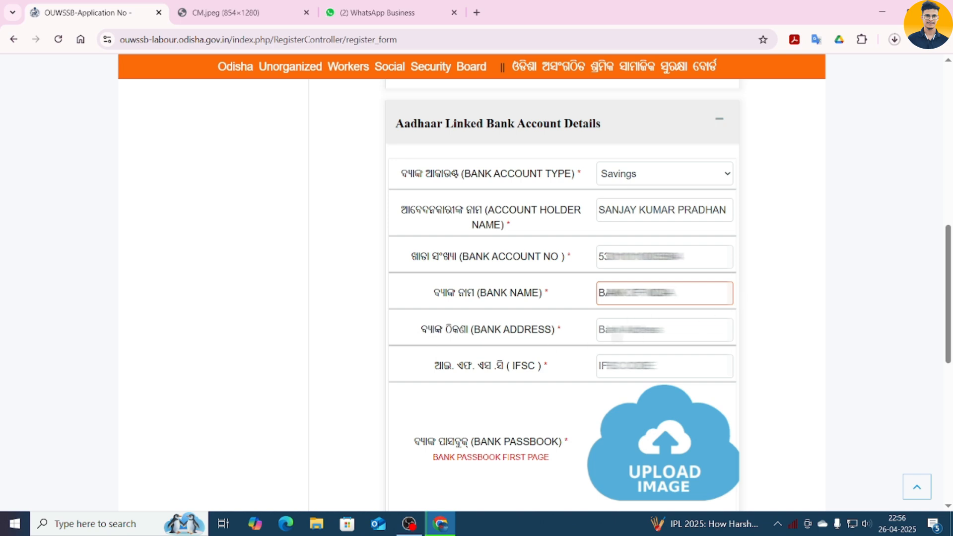
pyautogui.click(623, 333)
pyautogui.hotkey('ctrl', 'v')
pyautogui.press('Tab')
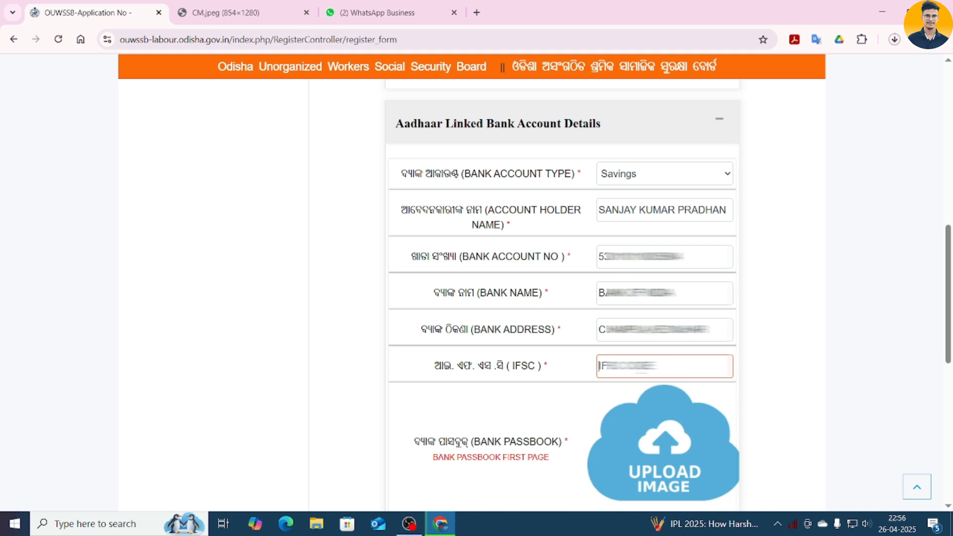
pyautogui.hotkey('ctrl', 'v')
pyautogui.press('Tab')
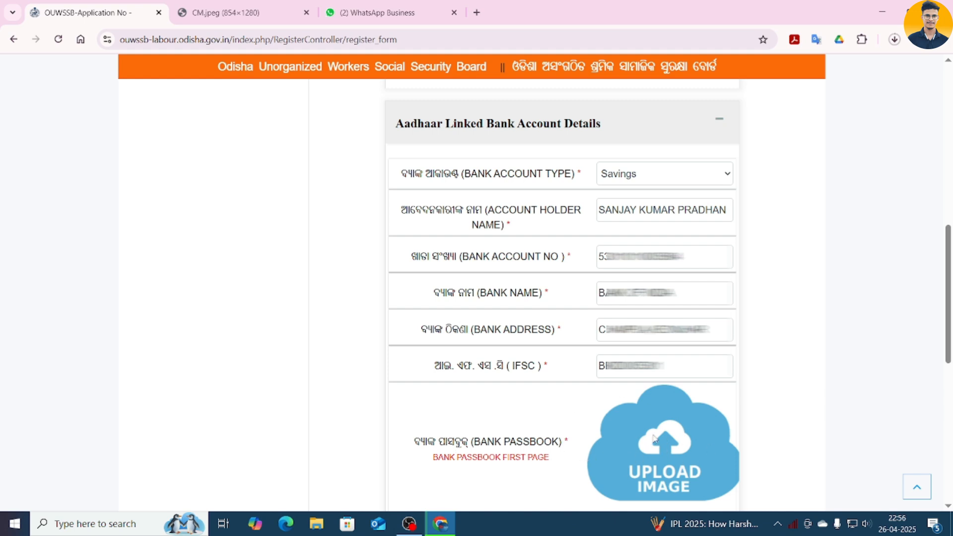
# - Upload the bank passbook's first-page image
pyautogui.click(660, 471)
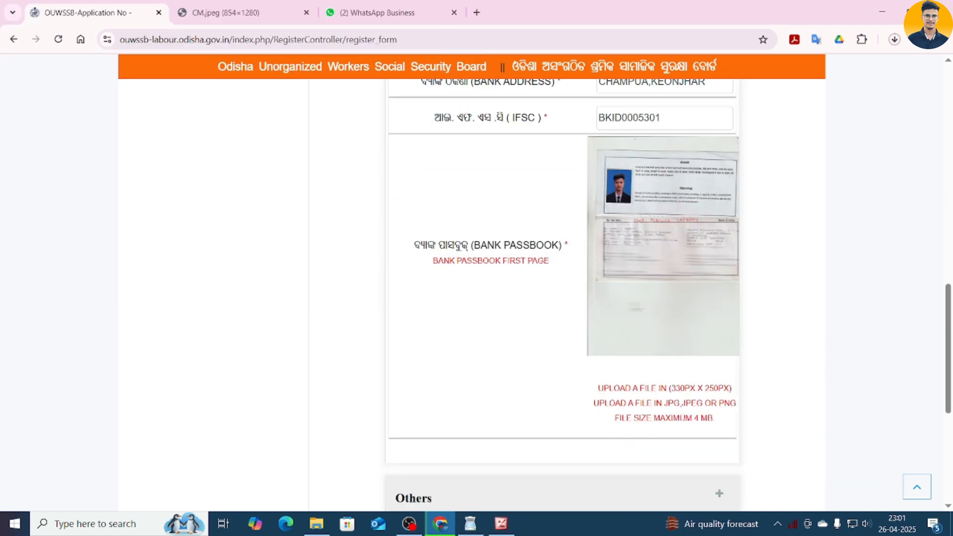
pyautogui.scroll(-6, 584, 258)
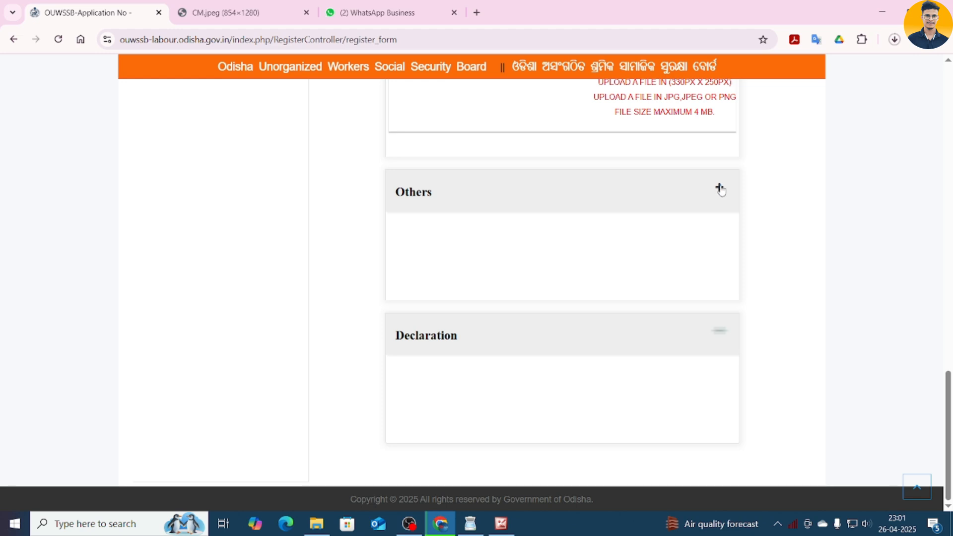
# - In Others, leave owning a house/site as NO and answer YES to having a ration card
pyautogui.click(720, 190)
pyautogui.scroll(10, 665, 188)
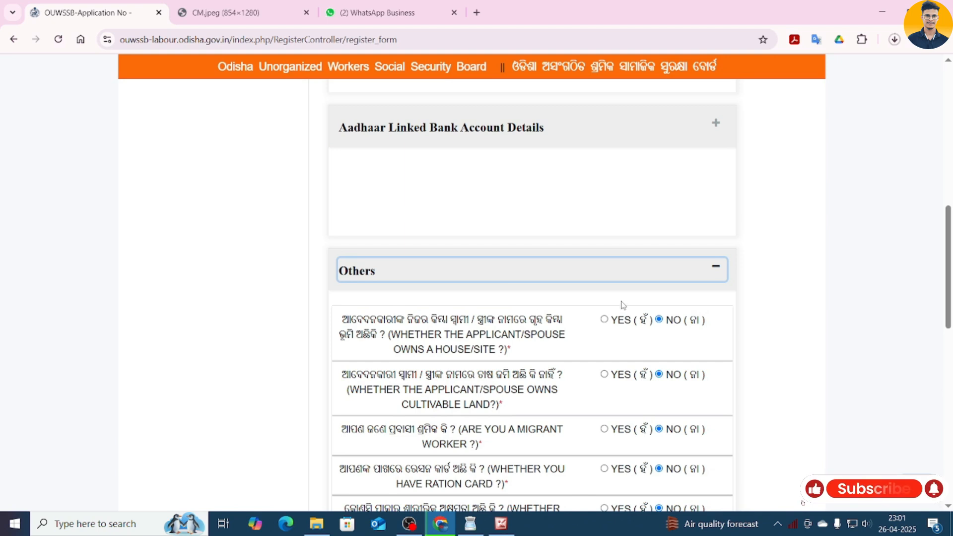
pyautogui.scroll(-1, 586, 263)
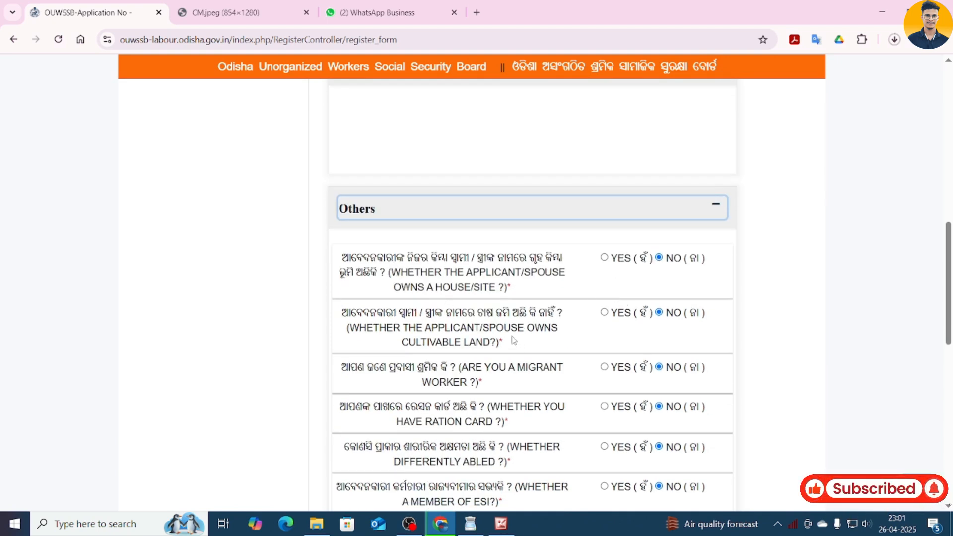
pyautogui.scroll(-2, 514, 332)
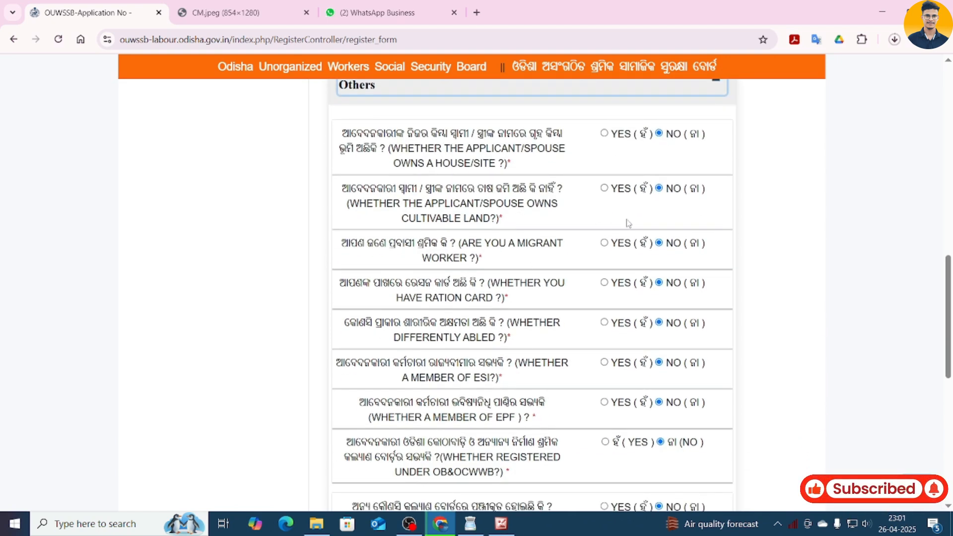
pyautogui.scroll(2, 439, 305)
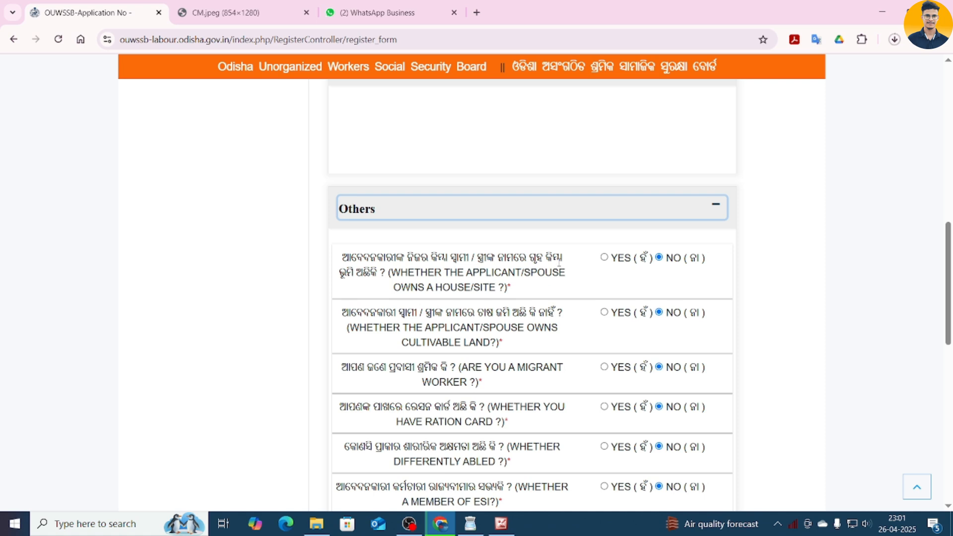
pyautogui.click(604, 258)
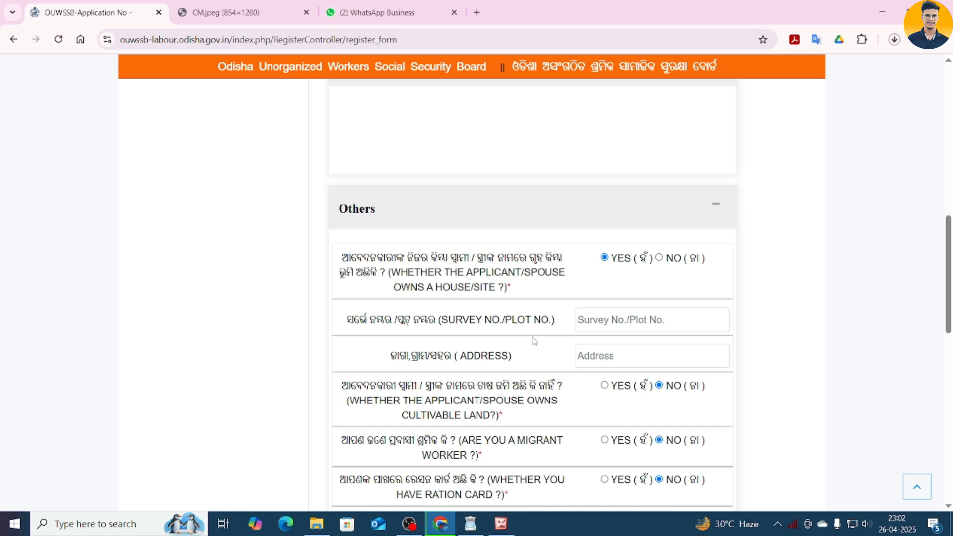
pyautogui.scroll(-2, 522, 318)
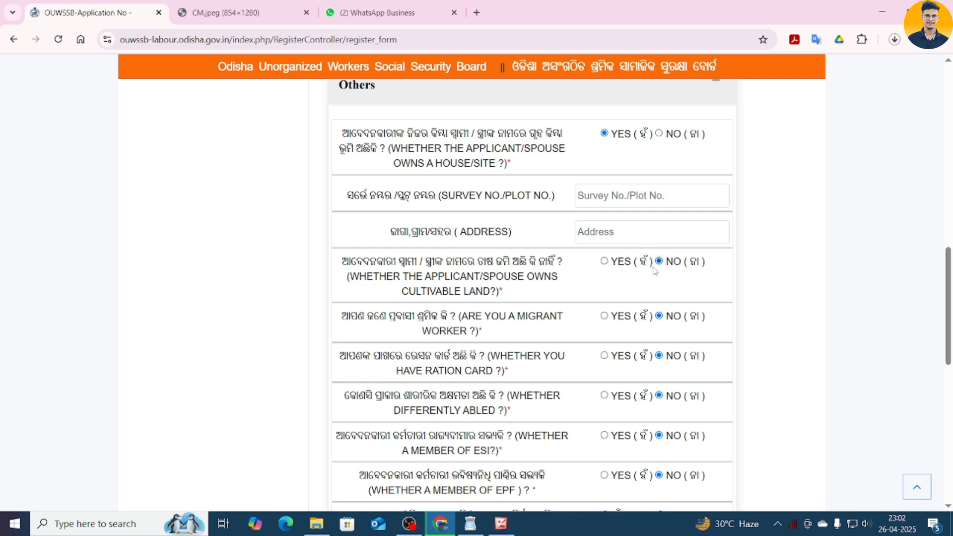
pyautogui.click(665, 133)
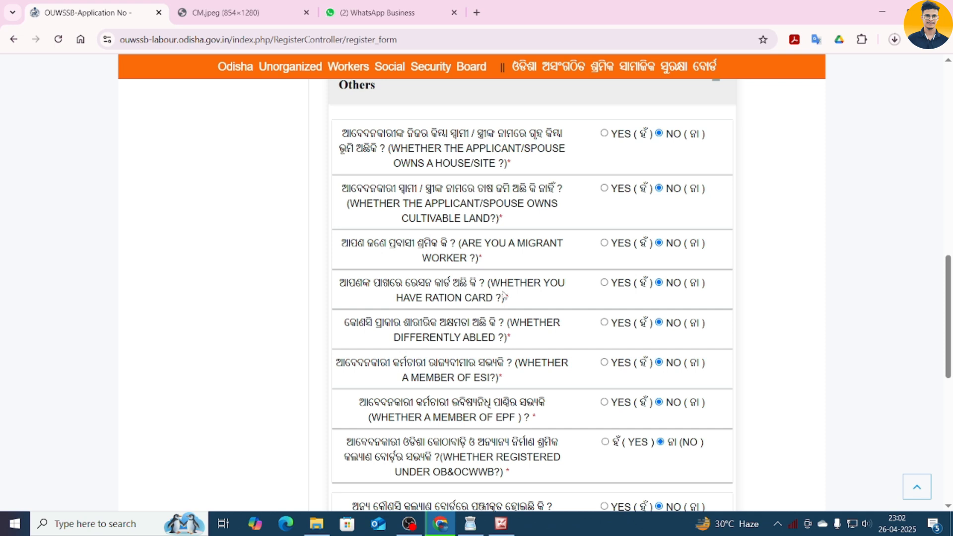
pyautogui.click(605, 283)
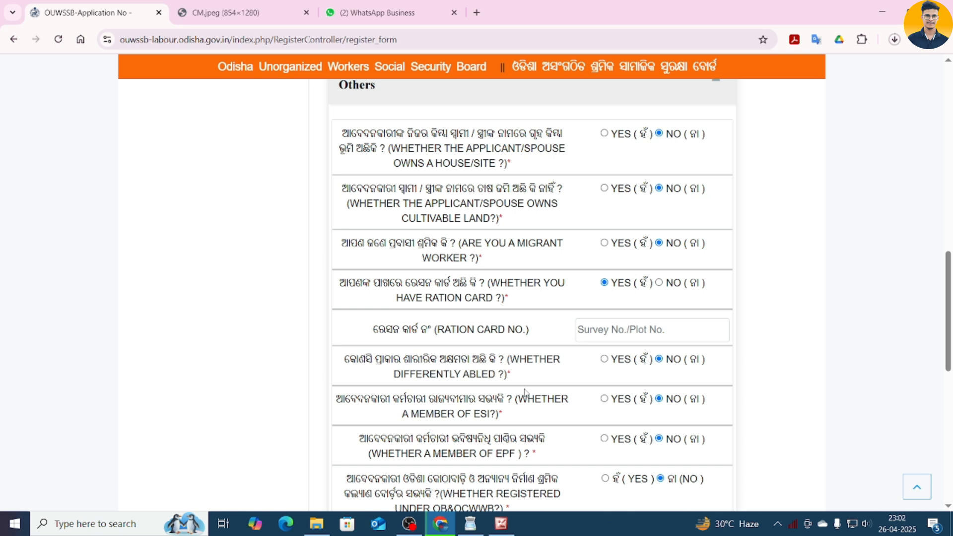
pyautogui.scroll(-3, 541, 298)
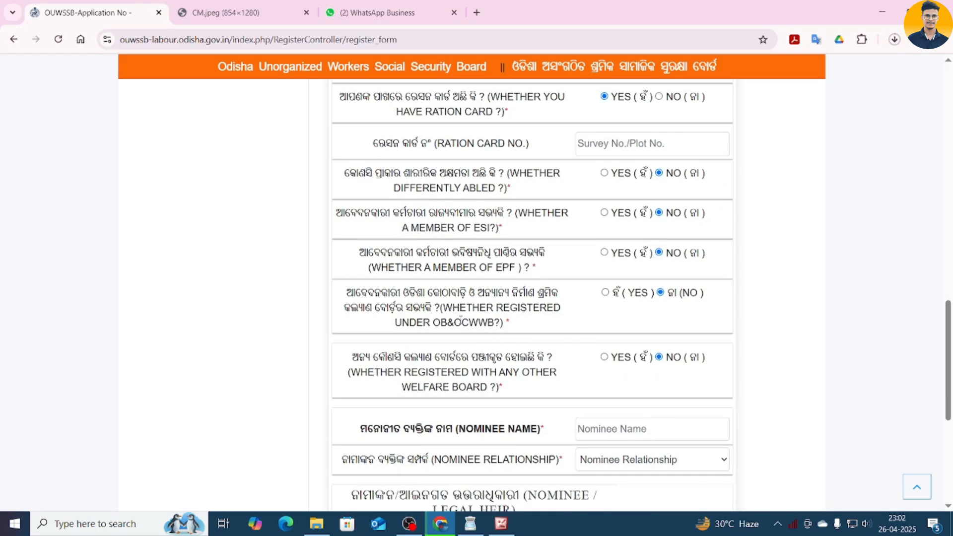
pyautogui.scroll(-5, 487, 334)
# - Enter the nominee's name and set the nominee relationship to Father
pyautogui.click(625, 128)
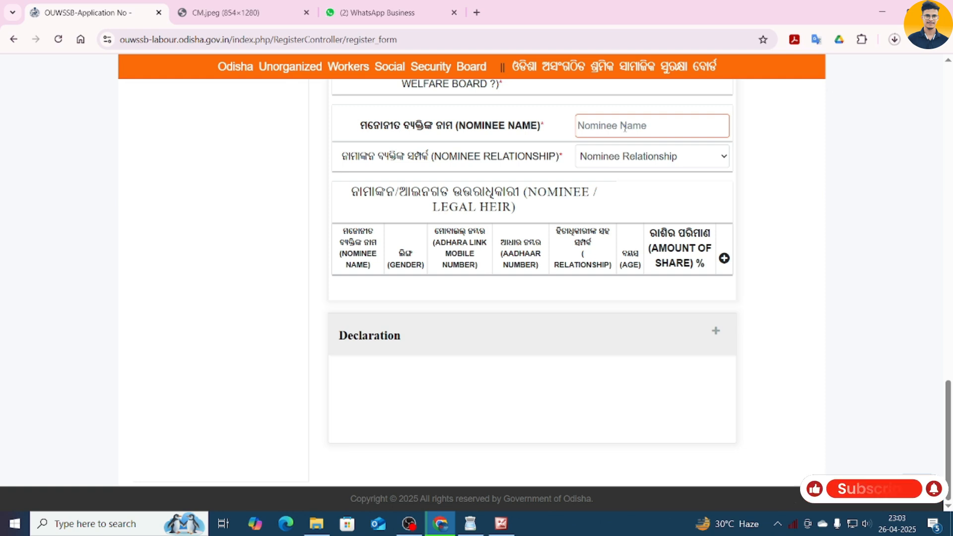
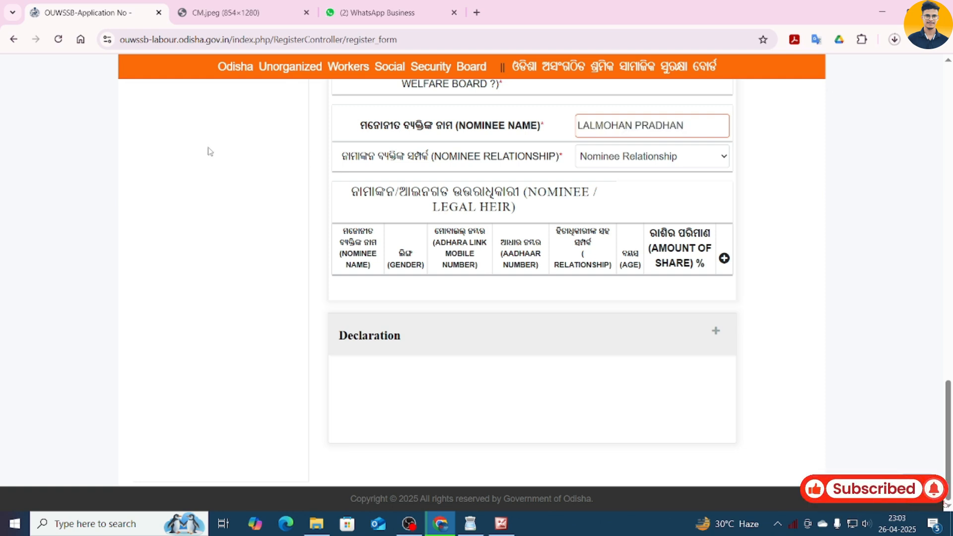
pyautogui.click(658, 162)
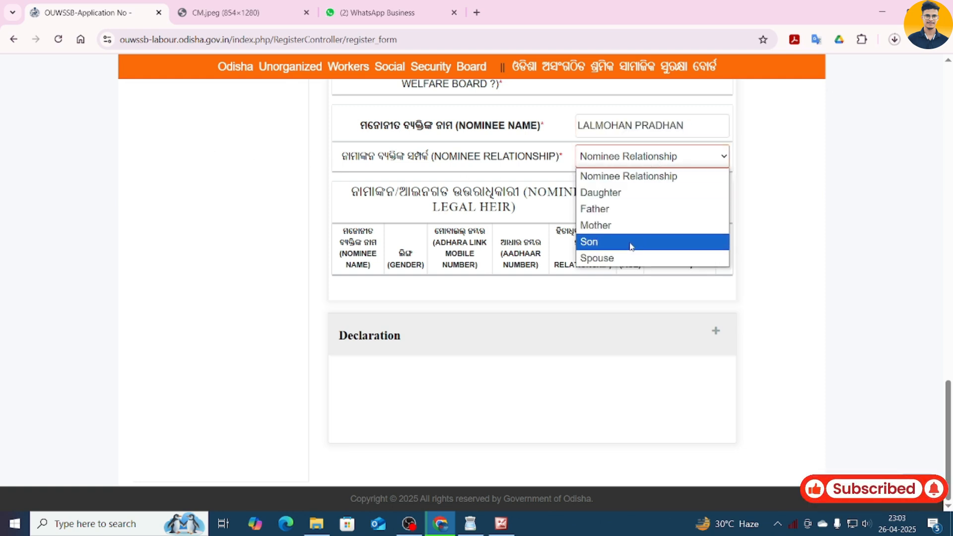
pyautogui.click(635, 213)
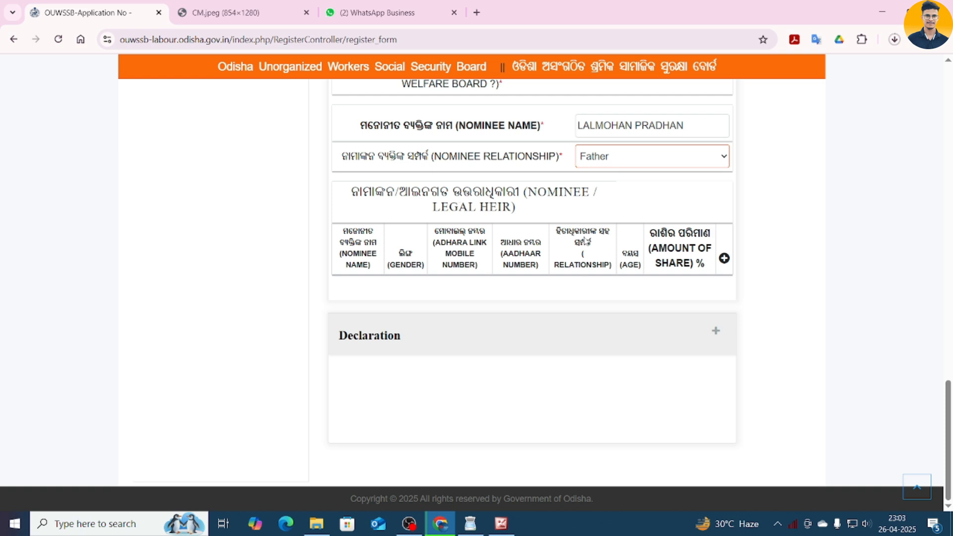
# - Add a nominee/legal heir row with the nominee's name, gender Male and Aadhaar number
pyautogui.click(725, 259)
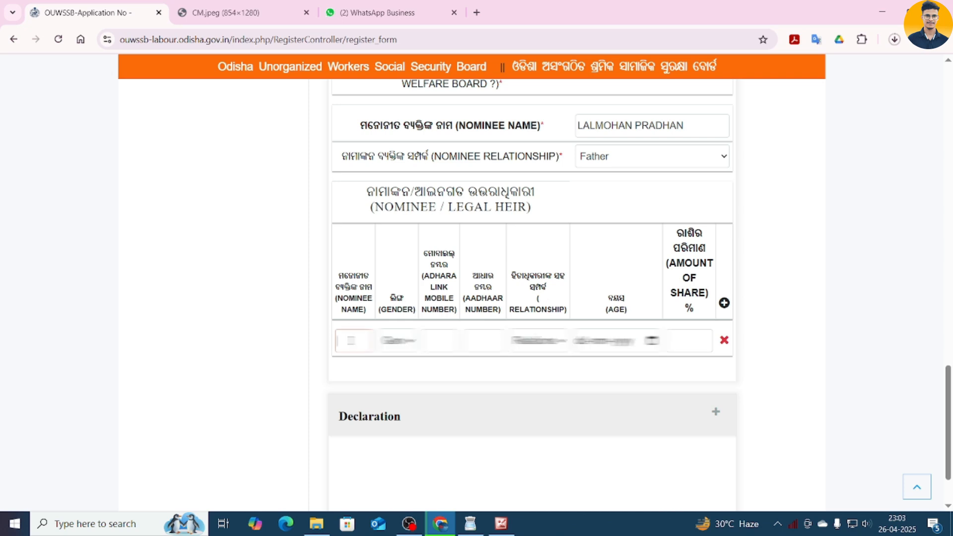
pyautogui.click(360, 336)
pyautogui.click(397, 341)
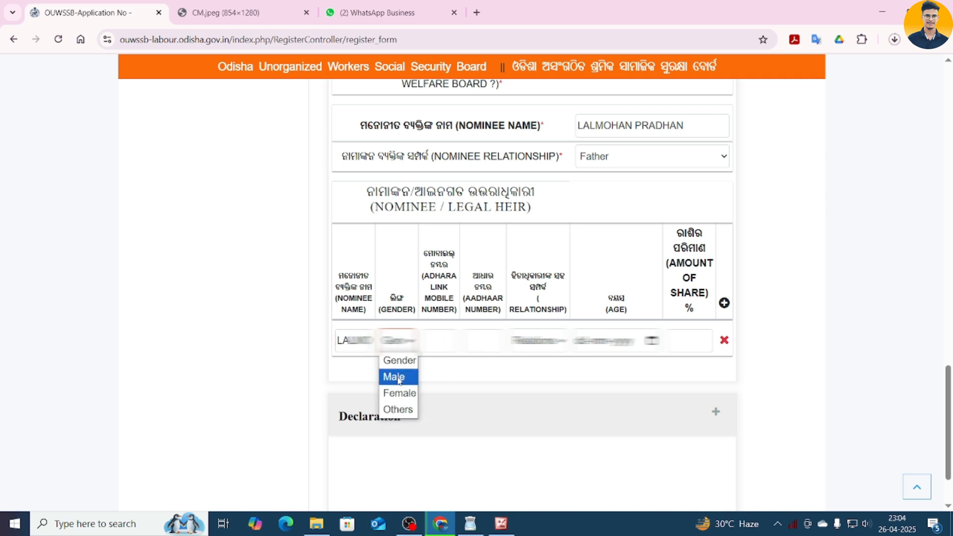
pyautogui.click(400, 377)
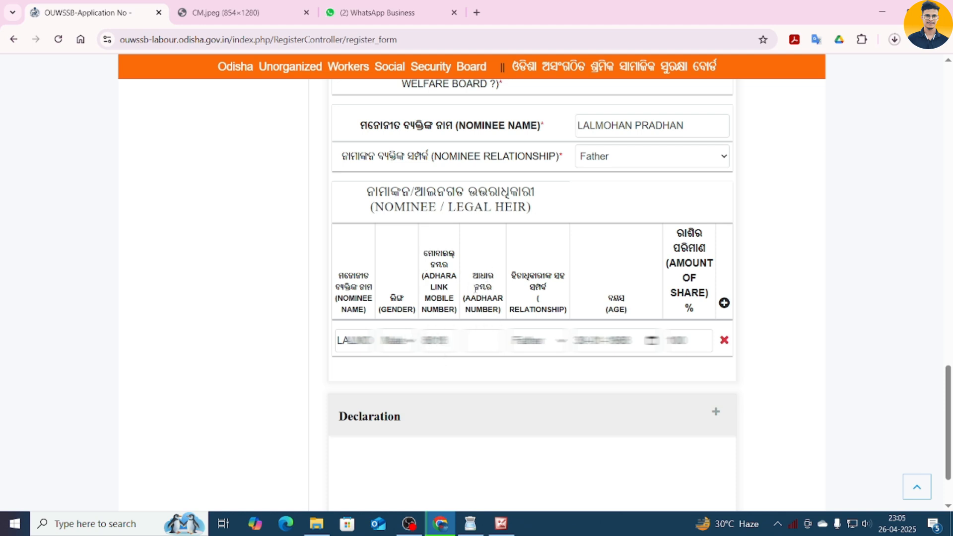
pyautogui.click(479, 340)
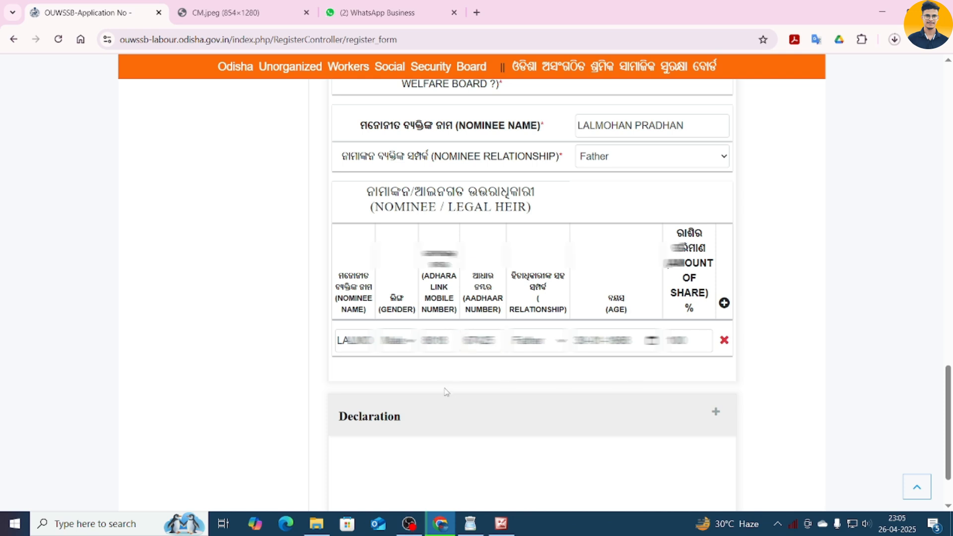
pyautogui.scroll(-2, 445, 390)
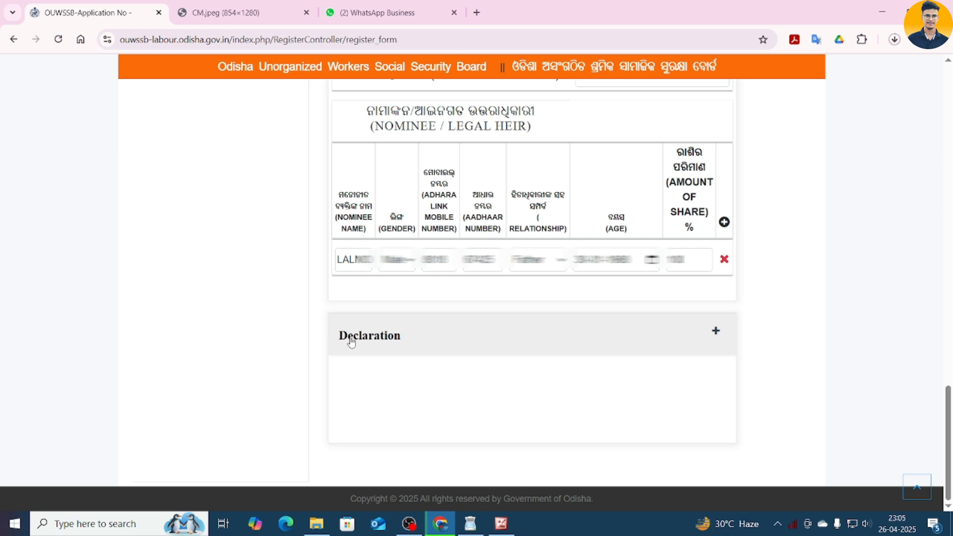
# - Dismiss the other-details-saved alert, accept the declaration and submit the registration
pyautogui.click(716, 331)
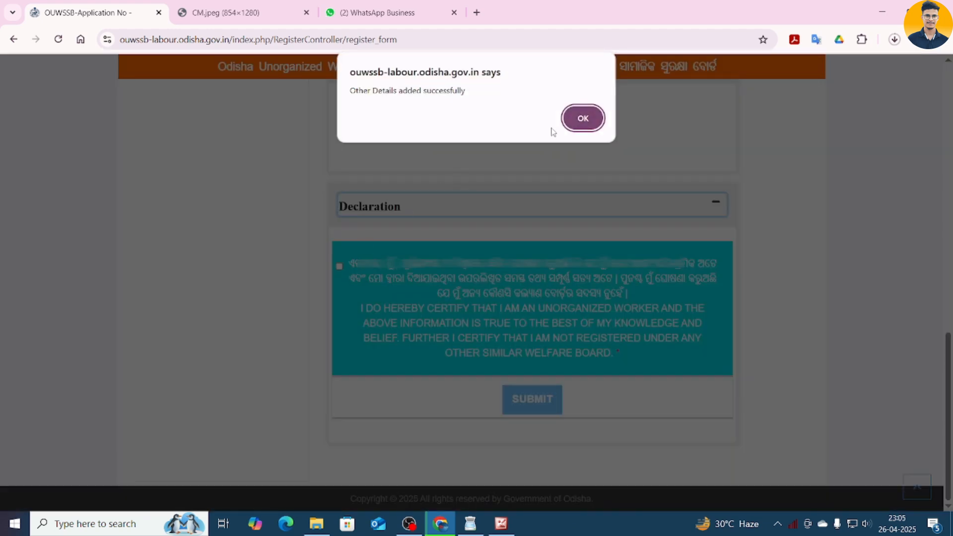
pyautogui.click(581, 118)
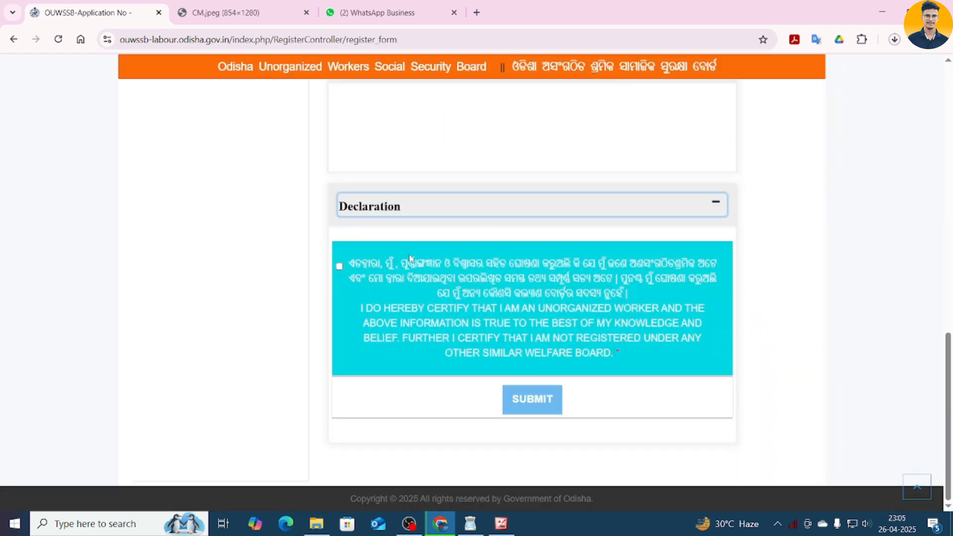
pyautogui.click(339, 267)
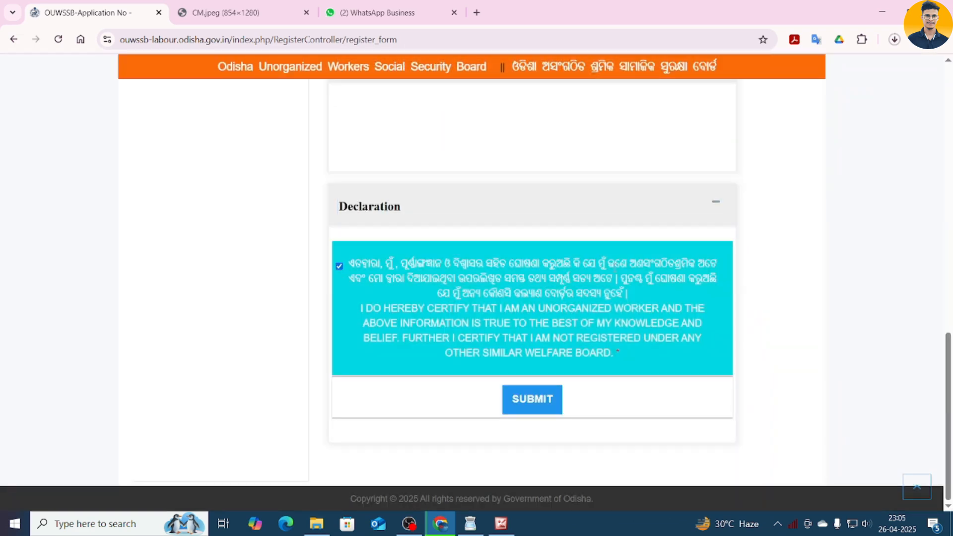
pyautogui.click(540, 408)
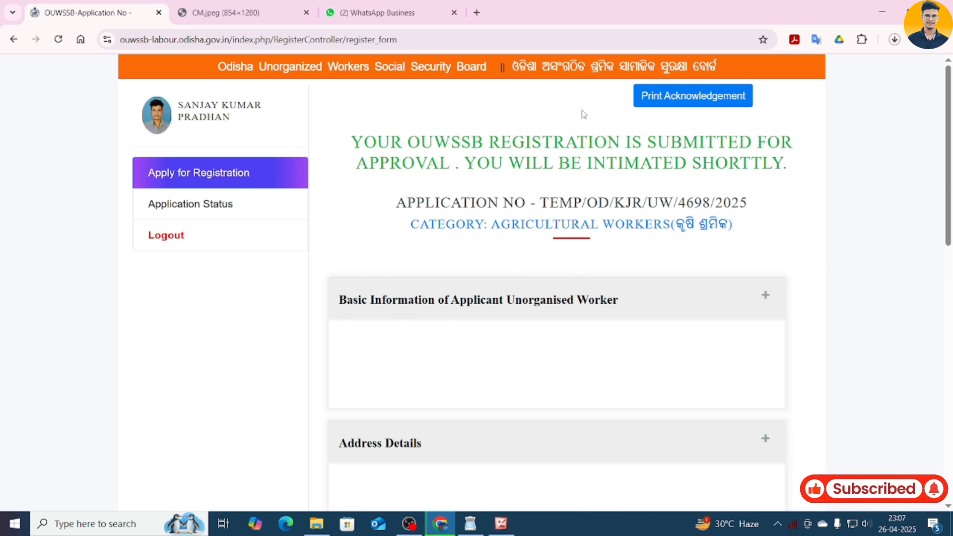
# - Preview the printable acknowledgement, then close the preview without printing
pyautogui.click(693, 98)
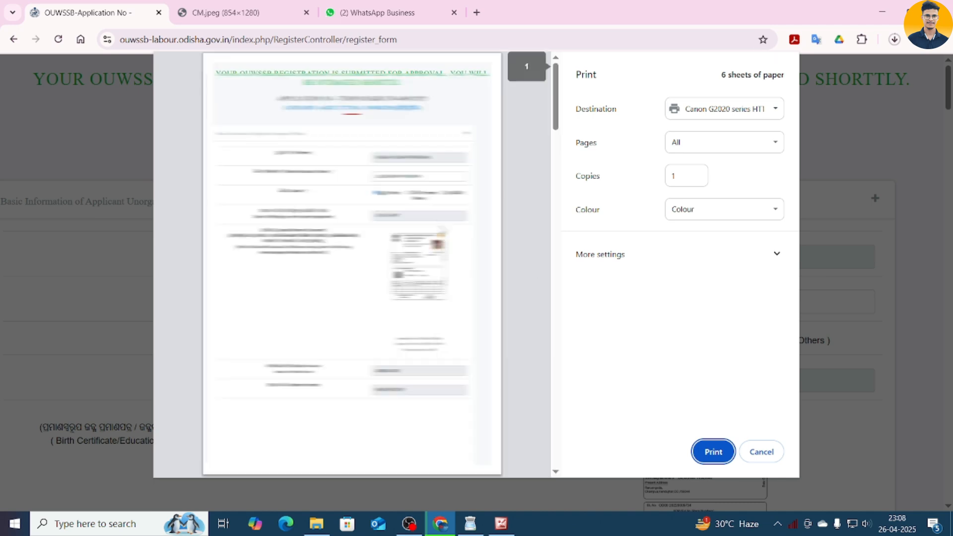
pyautogui.scroll(-20, 351, 183)
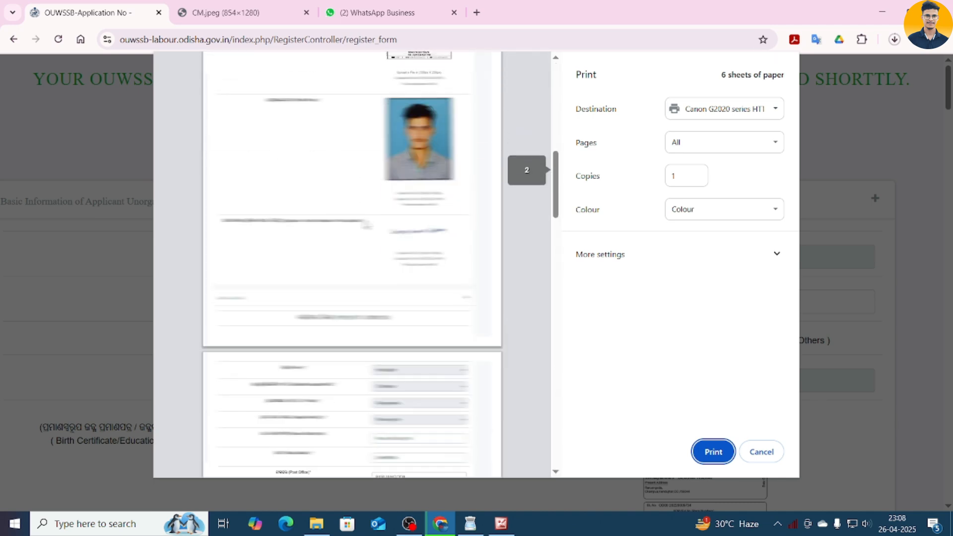
pyautogui.scroll(-10, 366, 225)
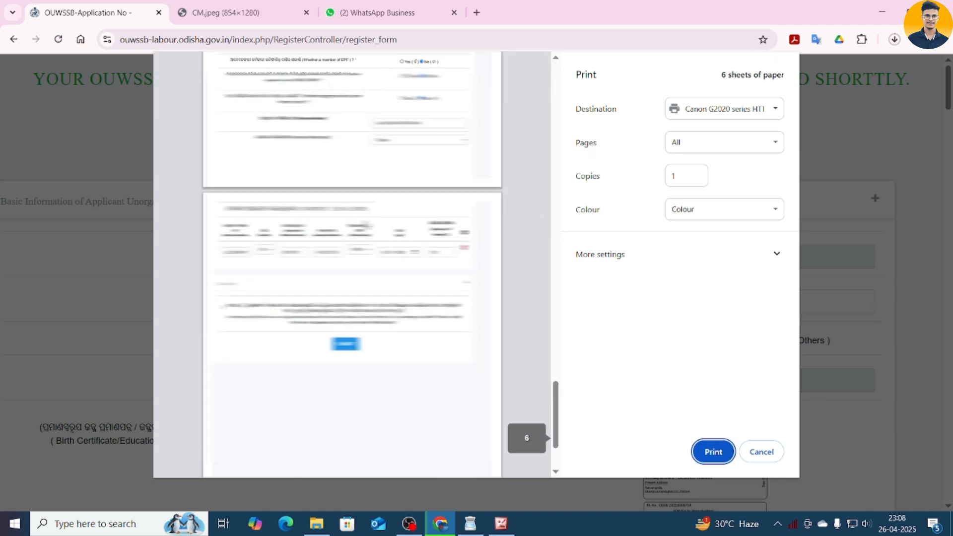
pyautogui.scroll(12, 366, 225)
pyautogui.click(761, 452)
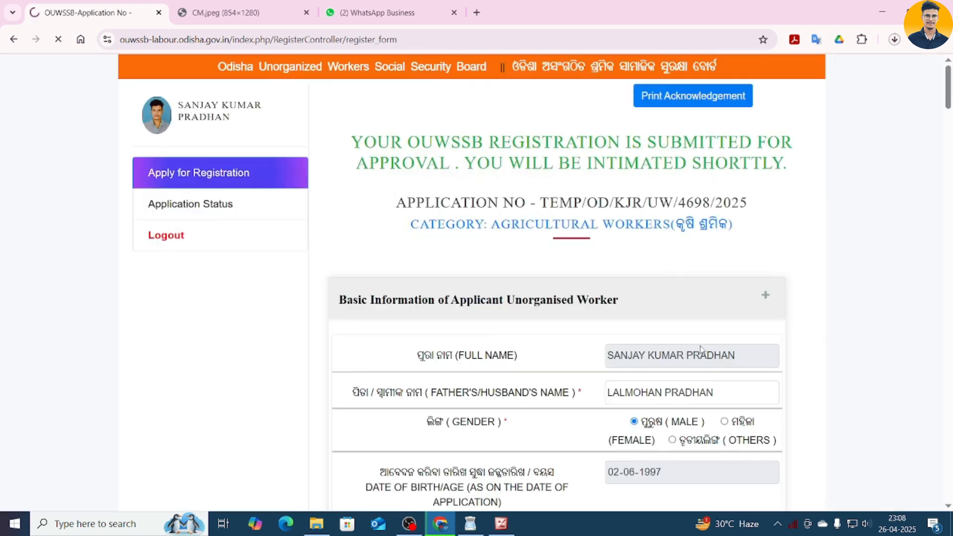